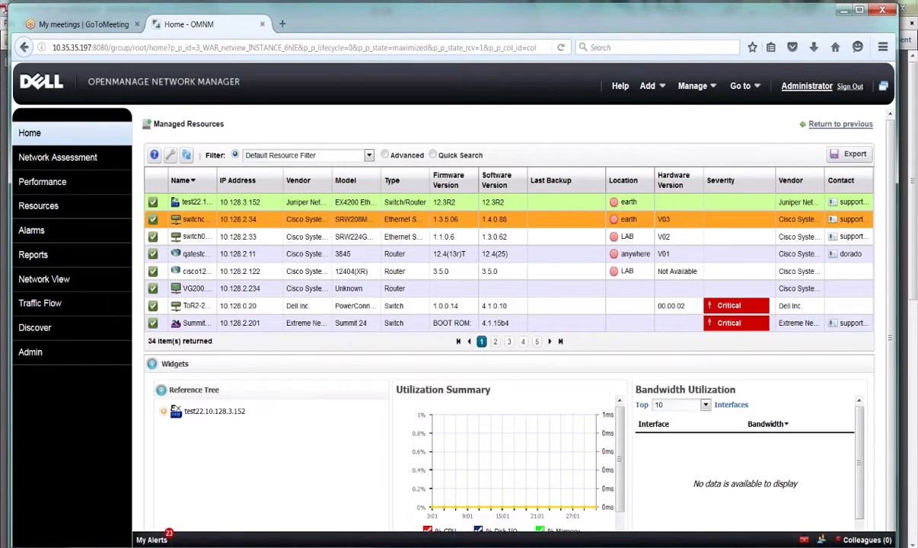
Select devices 10.128.3.152, 10.128.2.34, 10.128.2.33 and 10.128.2.234 on page 1 plus 10.128.6.143 on page 3, and return to page 1
{"action": "mouse_move", "coordinate": [240, 199]}
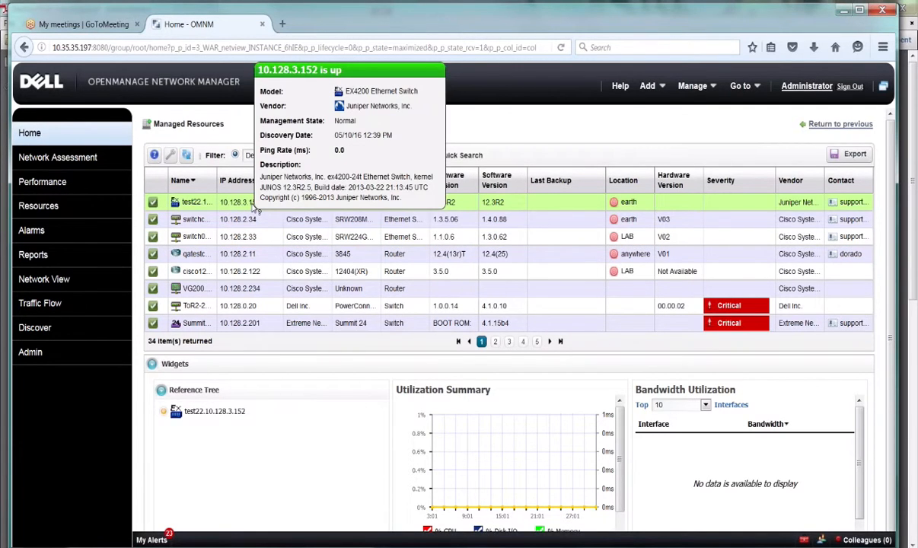
{"action": "left_click", "coordinate": [238, 219]}
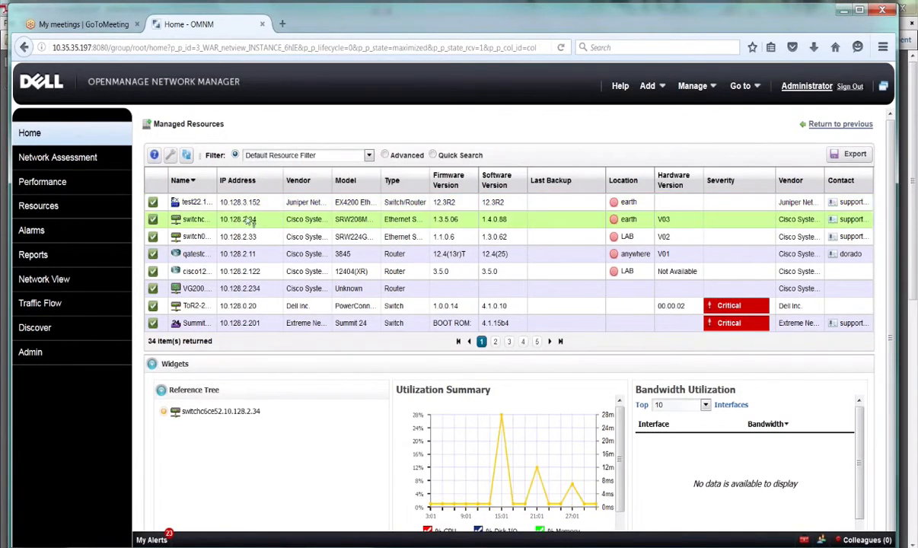
{"action": "left_click", "coordinate": [237, 201]}
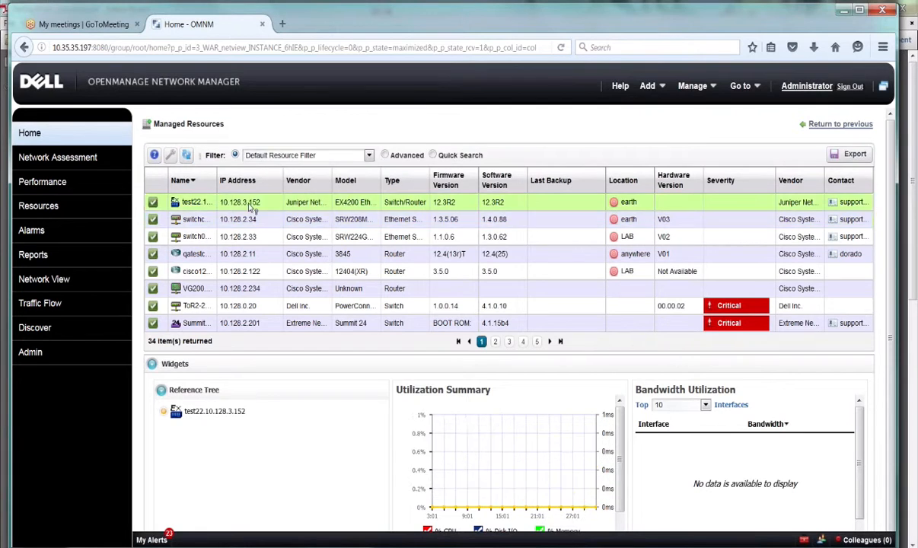
{"action": "left_click", "coordinate": [366, 206]}
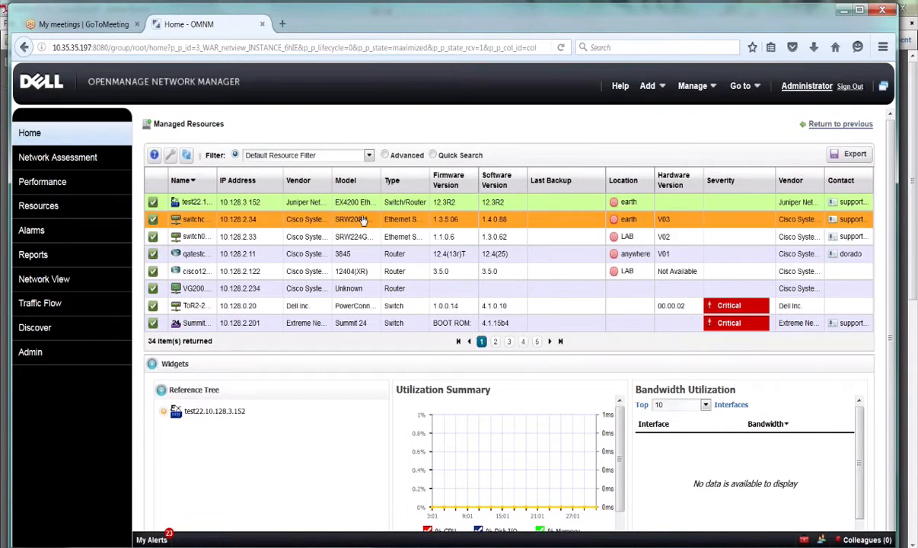
{"action": "left_click", "coordinate": [363, 222]}
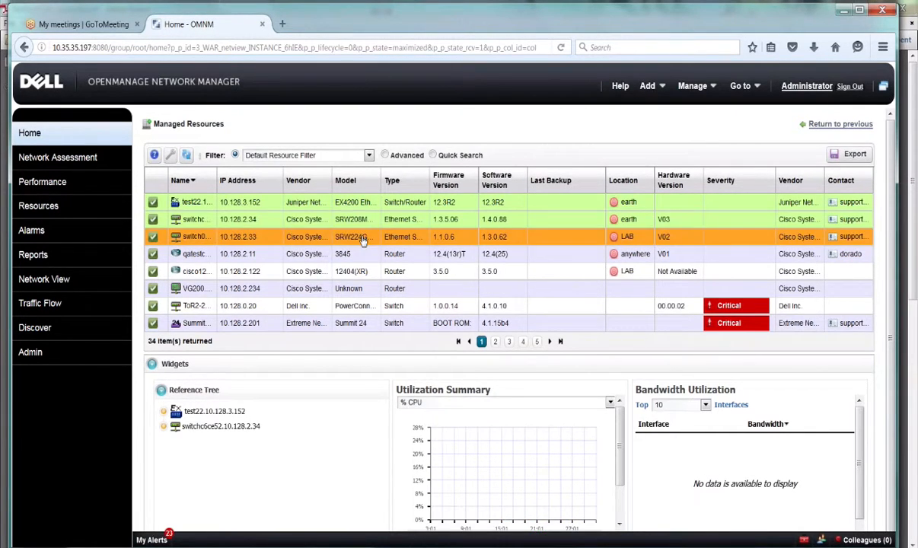
{"action": "left_click", "coordinate": [363, 238]}
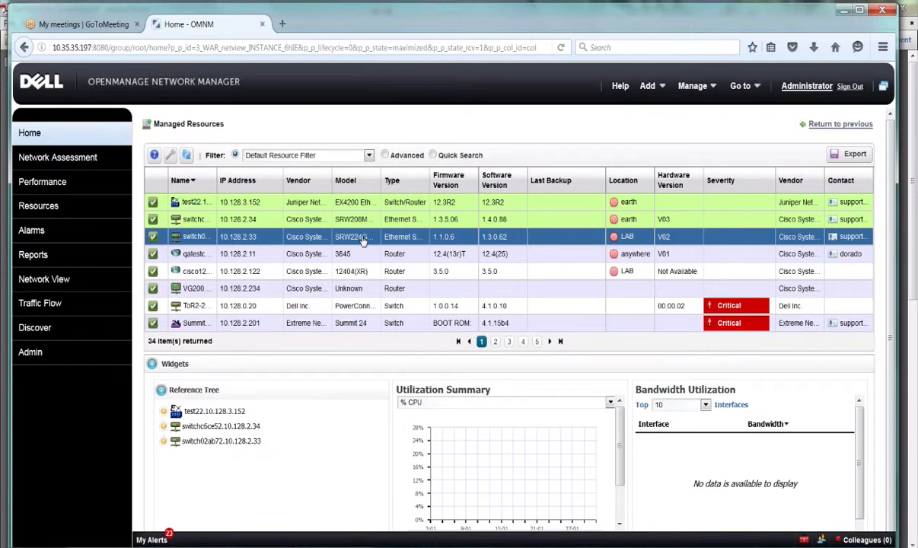
{"action": "left_click", "coordinate": [368, 292]}
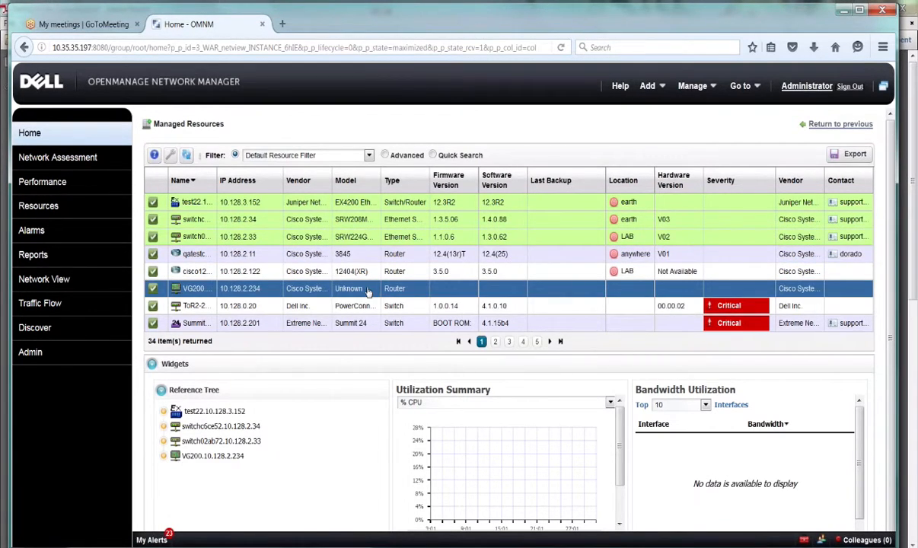
{"action": "left_click", "coordinate": [509, 342]}
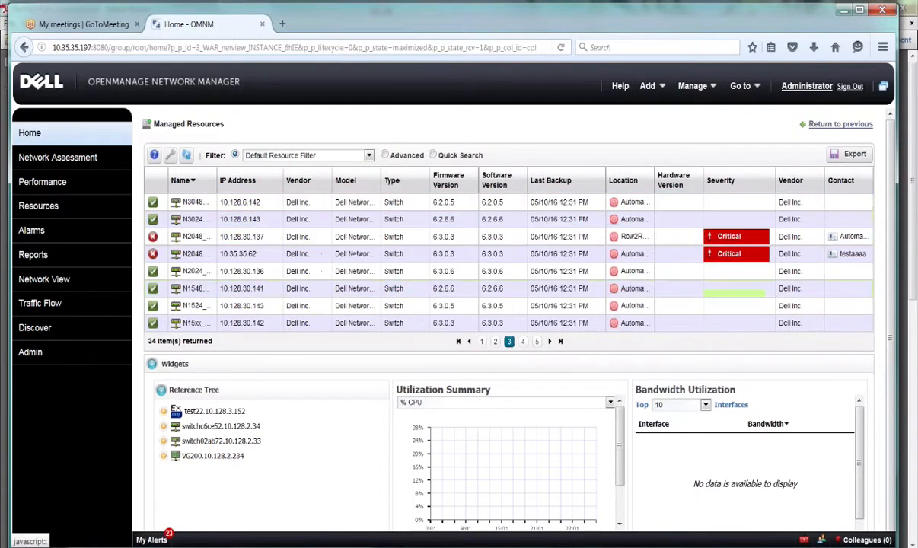
{"action": "left_click", "coordinate": [308, 226]}
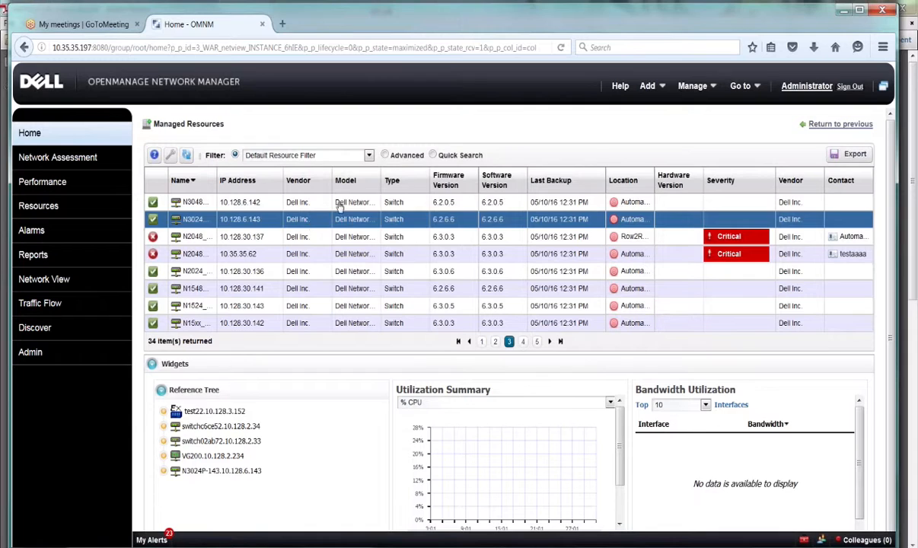
{"action": "left_click", "coordinate": [481, 342]}
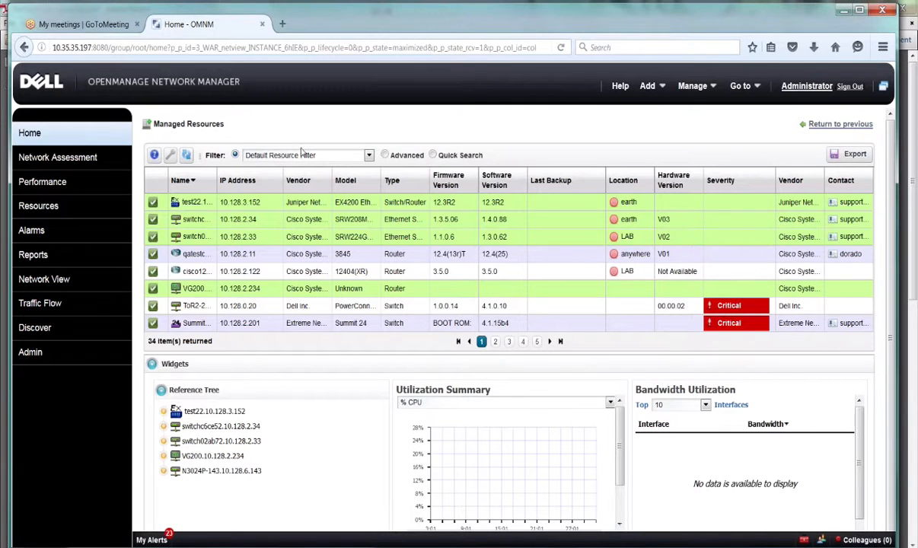
{"action": "right_click", "coordinate": [255, 204]}
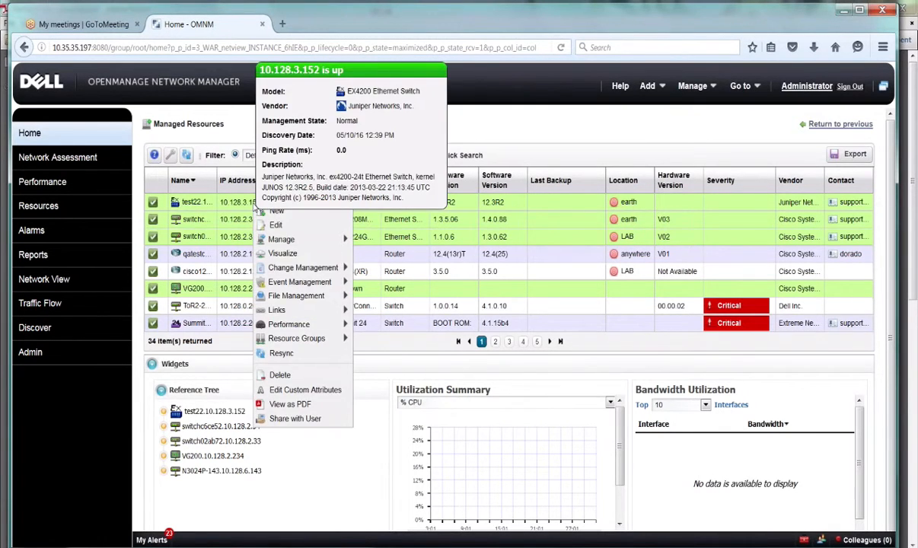
{"action": "left_click", "coordinate": [358, 219]}
{"action": "right_click", "coordinate": [366, 223]}
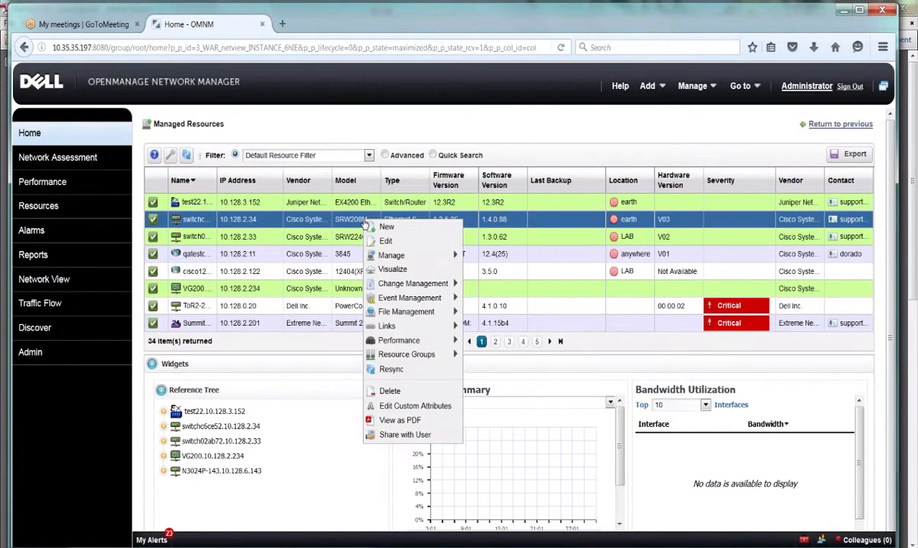
{"action": "left_click", "coordinate": [357, 214]}
{"action": "left_click", "coordinate": [356, 206]}
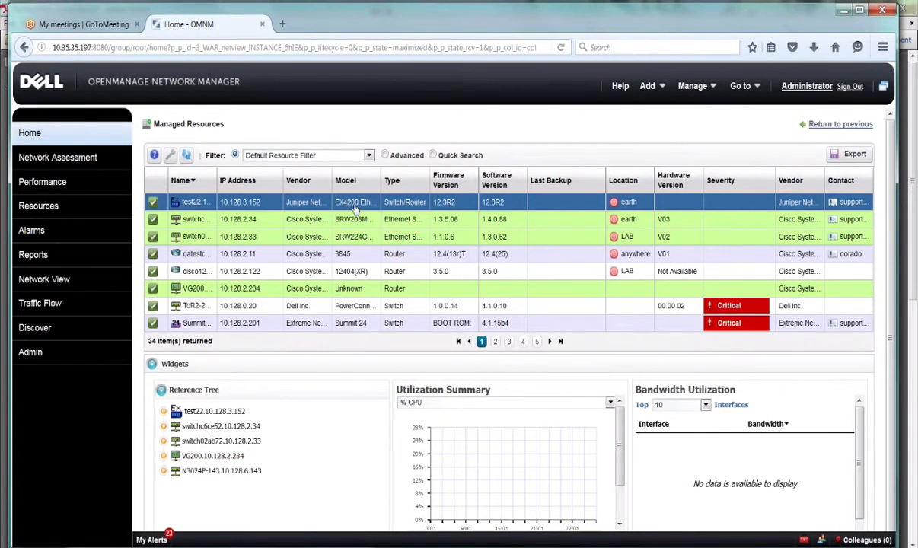
Open the selected devices for editing together and replace their contact with the Dorado Software IT e-mail contact
{"action": "right_click", "coordinate": [356, 208]}
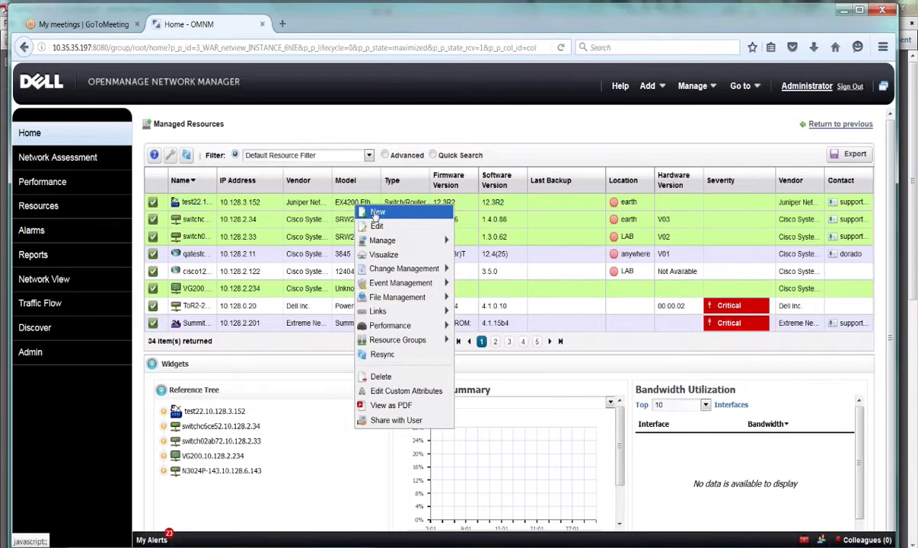
{"action": "left_click", "coordinate": [378, 228]}
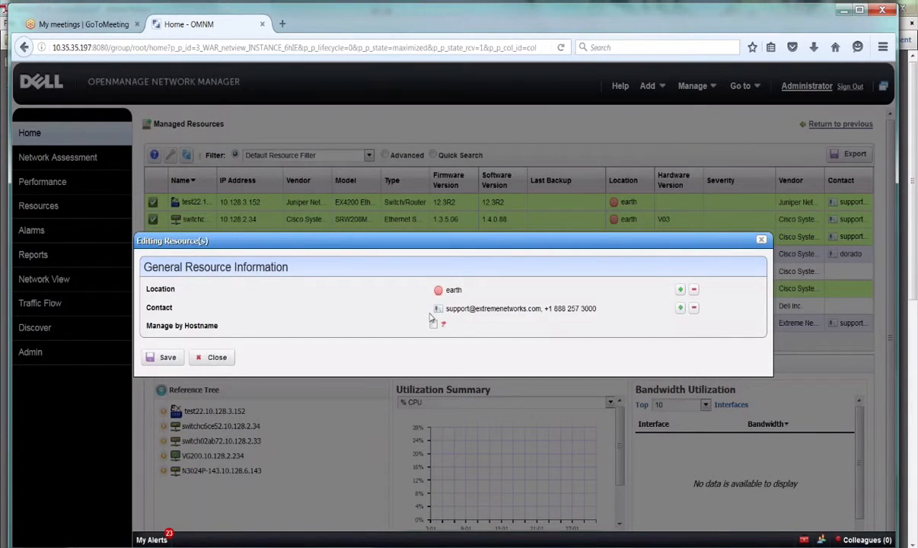
{"action": "left_click", "coordinate": [680, 310]}
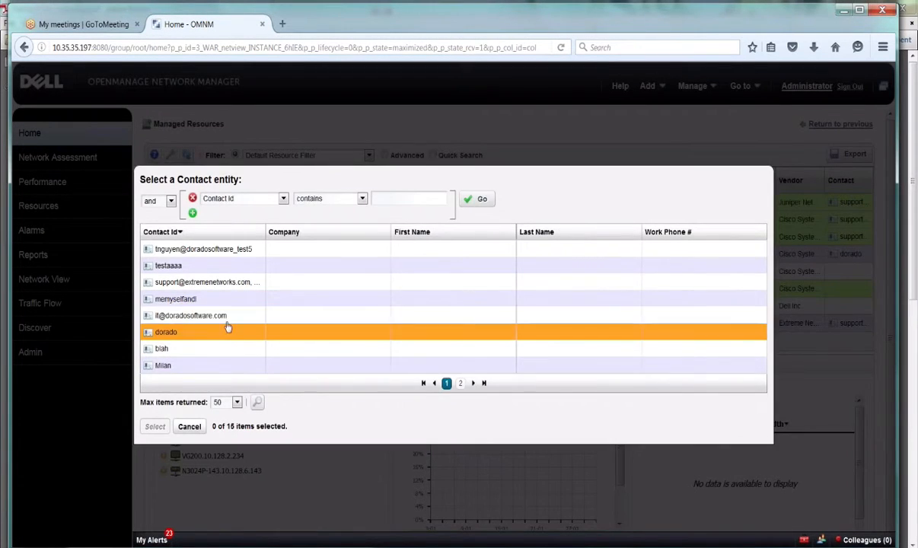
{"action": "left_click", "coordinate": [226, 317]}
{"action": "left_click", "coordinate": [156, 426]}
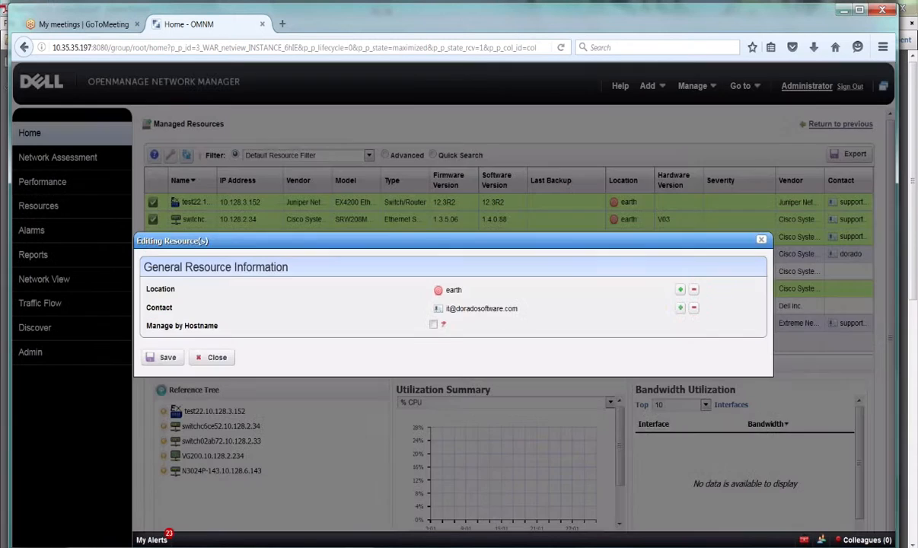
Set the location of the edited devices to anywhere and save the changes
{"action": "left_click", "coordinate": [680, 290]}
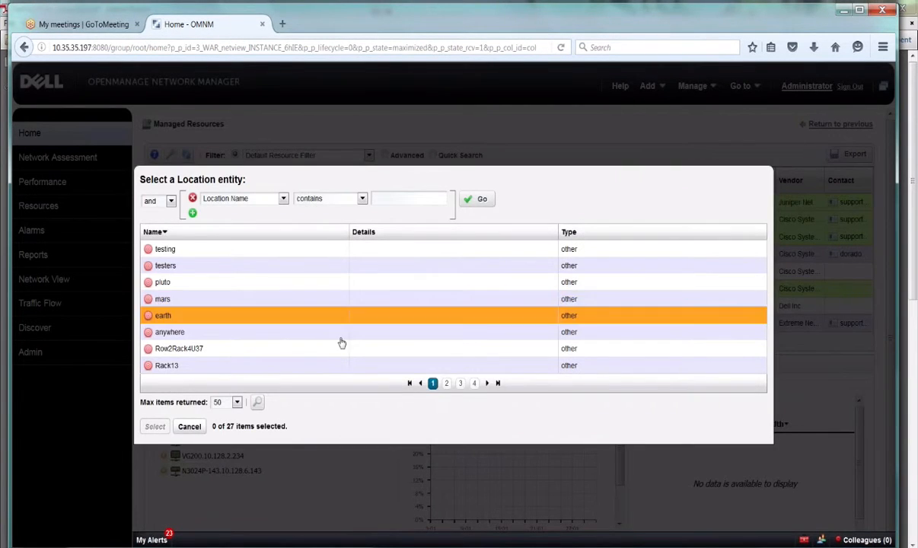
{"action": "left_click", "coordinate": [308, 332]}
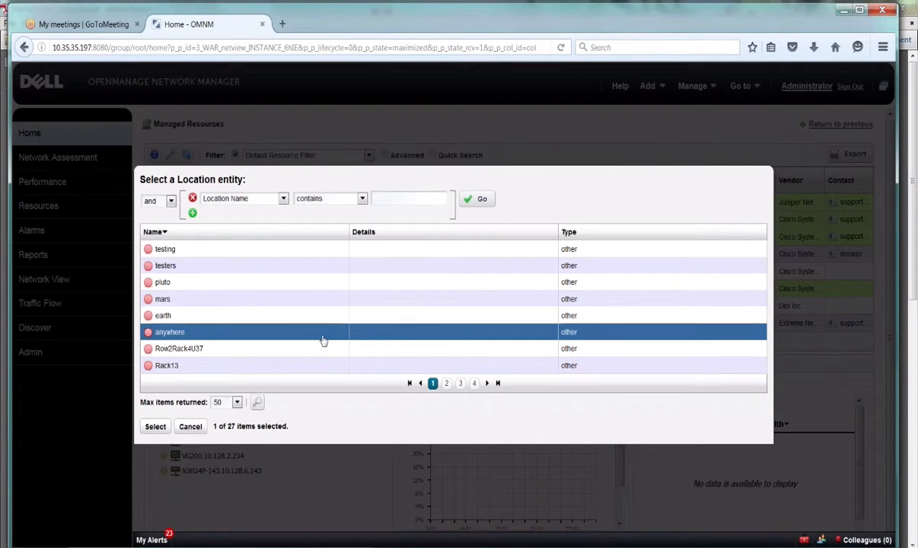
{"action": "left_click", "coordinate": [157, 428]}
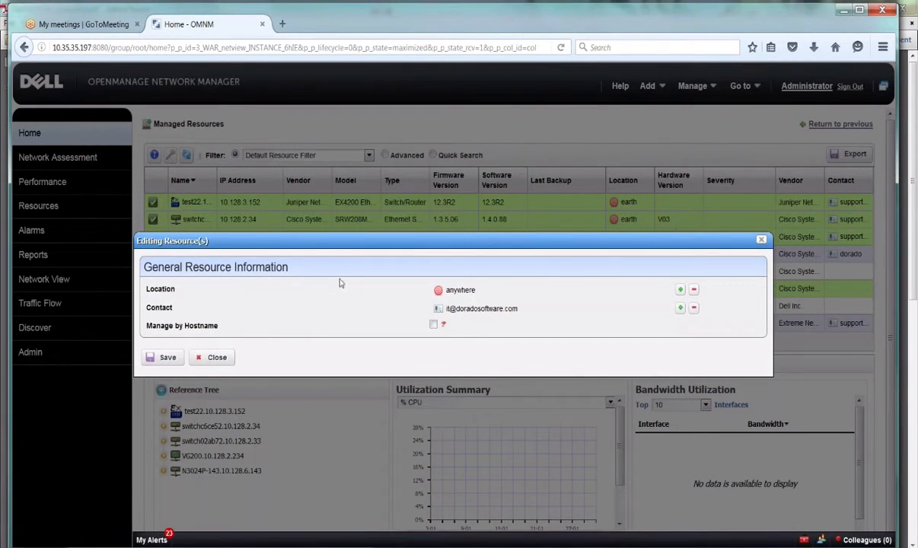
{"action": "left_click", "coordinate": [162, 357]}
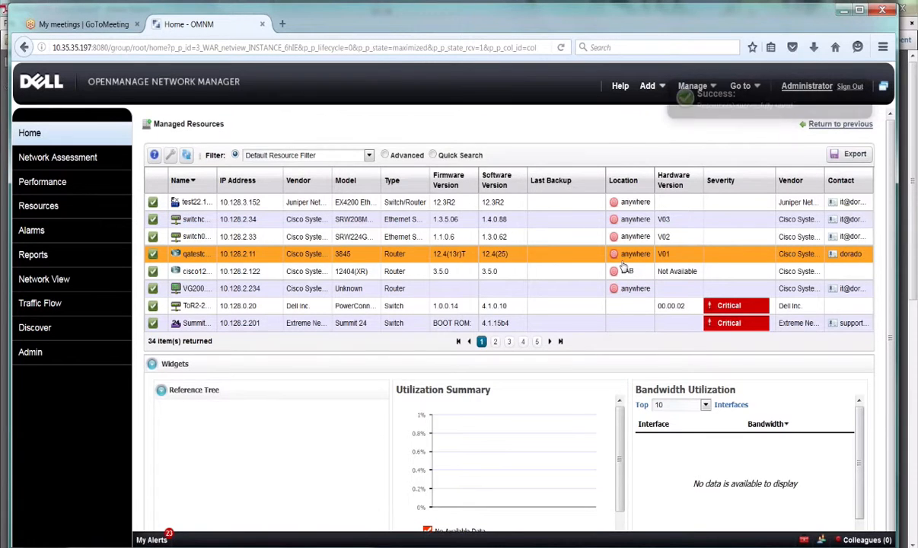
Select devices 10.128.3.152, 10.128.2.34, 10.128.2.33 and 10.128.2.11 and visualize them together as a topology
{"action": "left_click", "coordinate": [306, 205]}
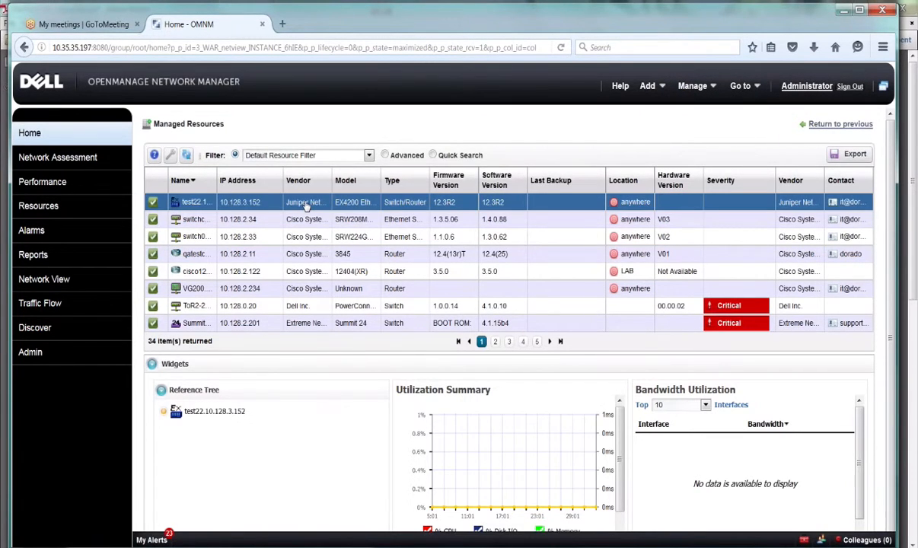
{"action": "left_click", "coordinate": [294, 220], "text": "ctrl"}
{"action": "left_click", "coordinate": [313, 239], "text": "ctrl"}
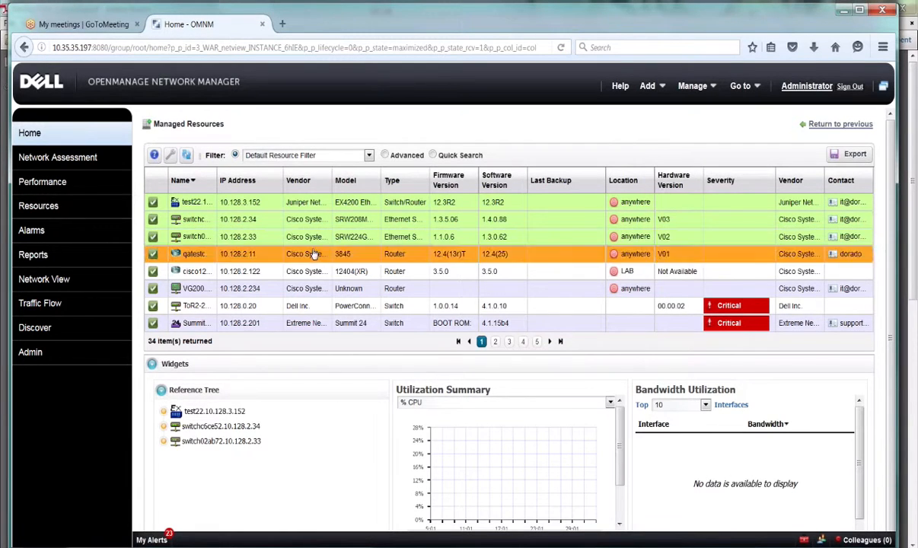
{"action": "left_click", "coordinate": [314, 256], "text": "ctrl"}
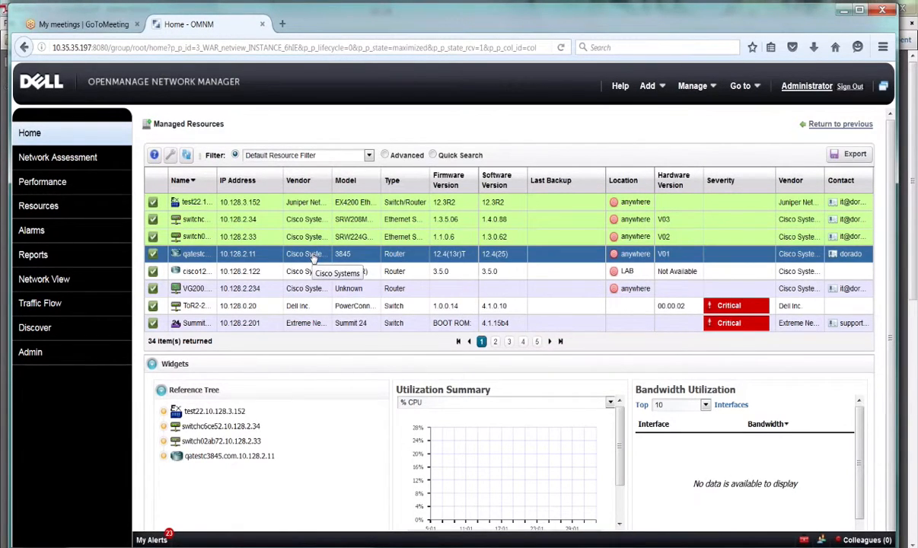
{"action": "right_click", "coordinate": [311, 224]}
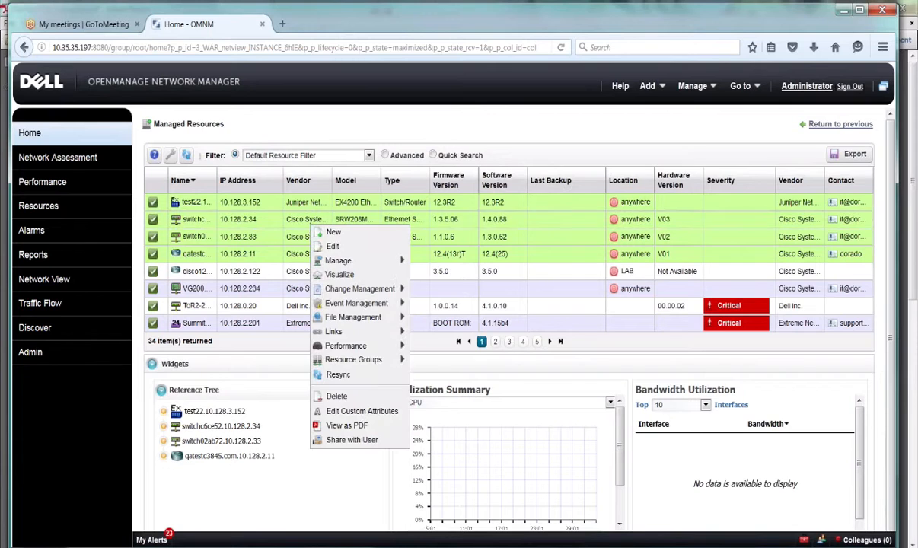
{"action": "left_click", "coordinate": [332, 274]}
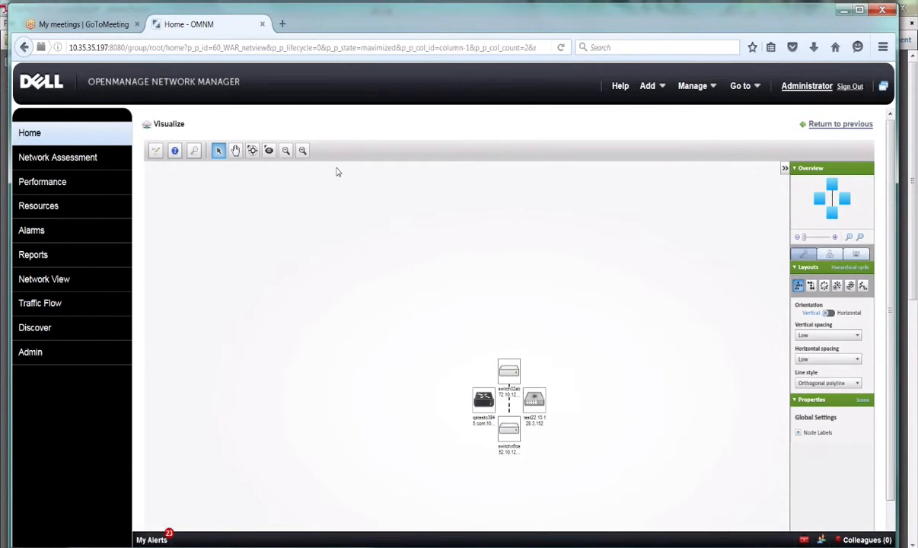
Return to the Home page and select devices 10.128.3.152, 10.128.2.34 and 10.128.2.33 in Managed Resources
{"action": "left_click", "coordinate": [41, 135]}
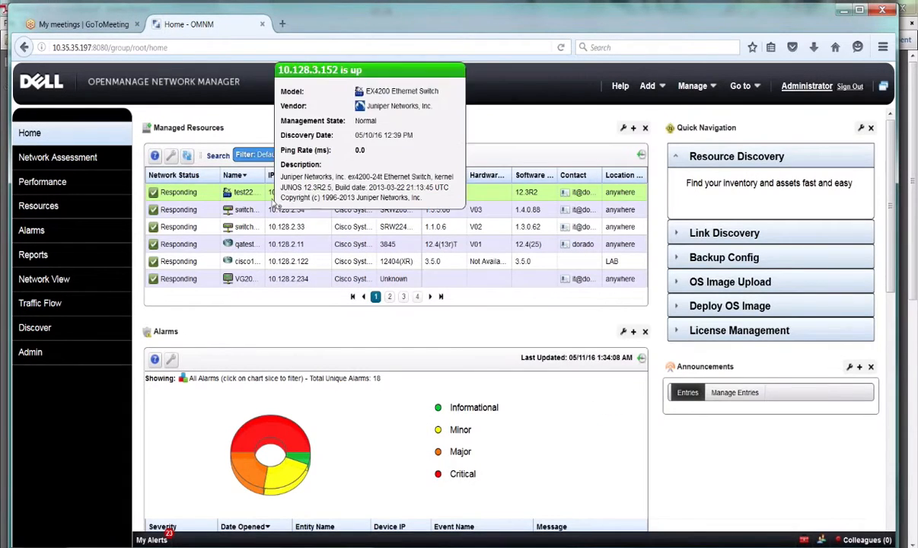
{"action": "left_click", "coordinate": [253, 228]}
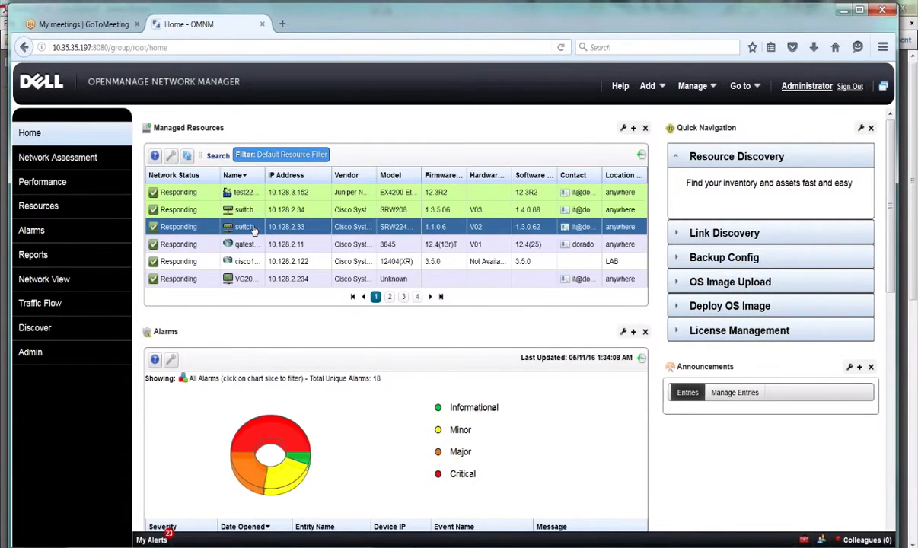
{"action": "right_click", "coordinate": [254, 231]}
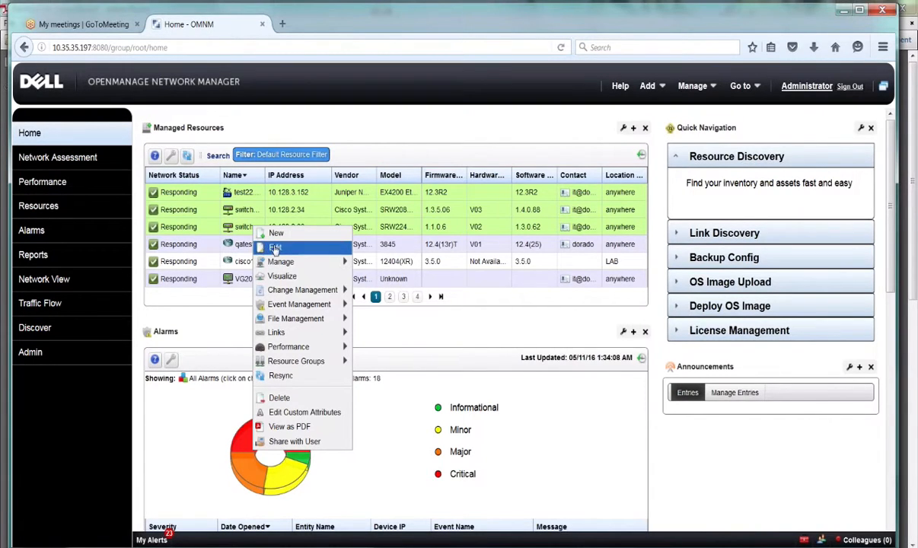
{"action": "mouse_move", "coordinate": [278, 263]}
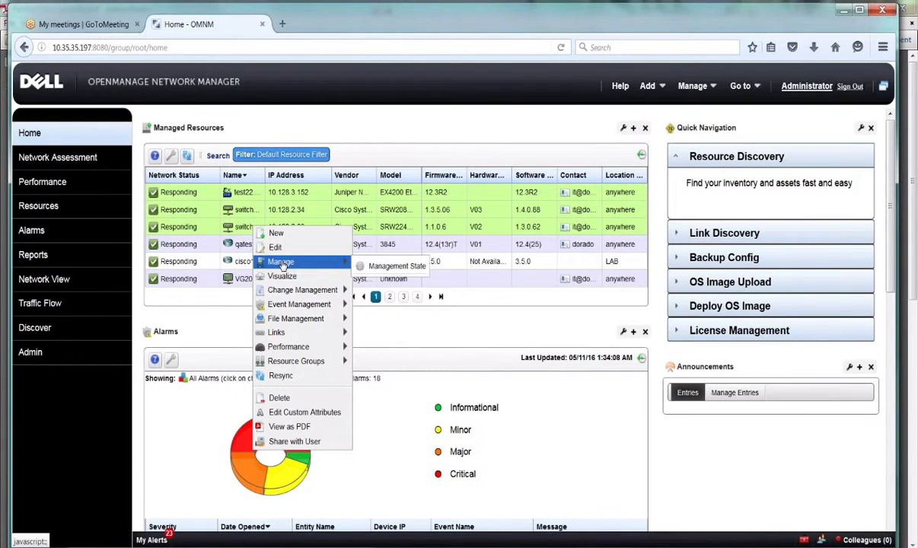
{"action": "mouse_move", "coordinate": [293, 293]}
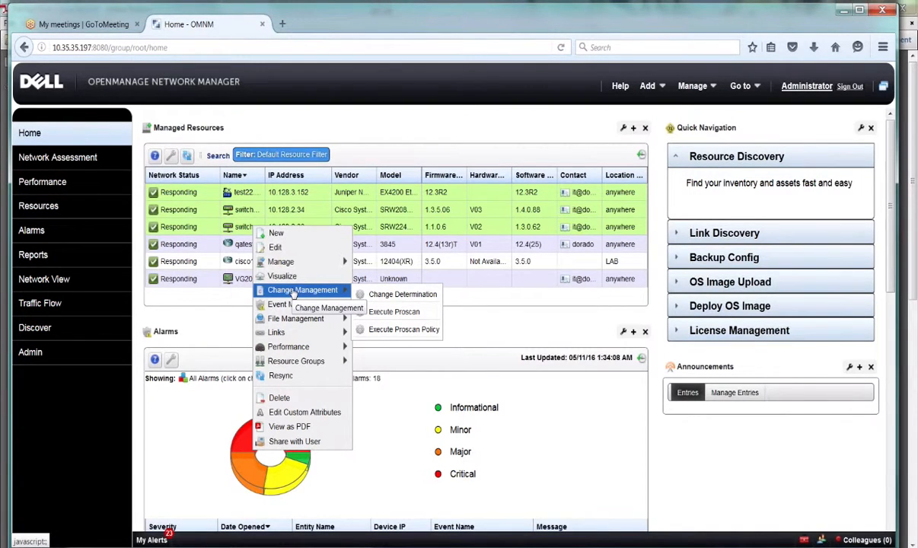
{"action": "left_click", "coordinate": [327, 292]}
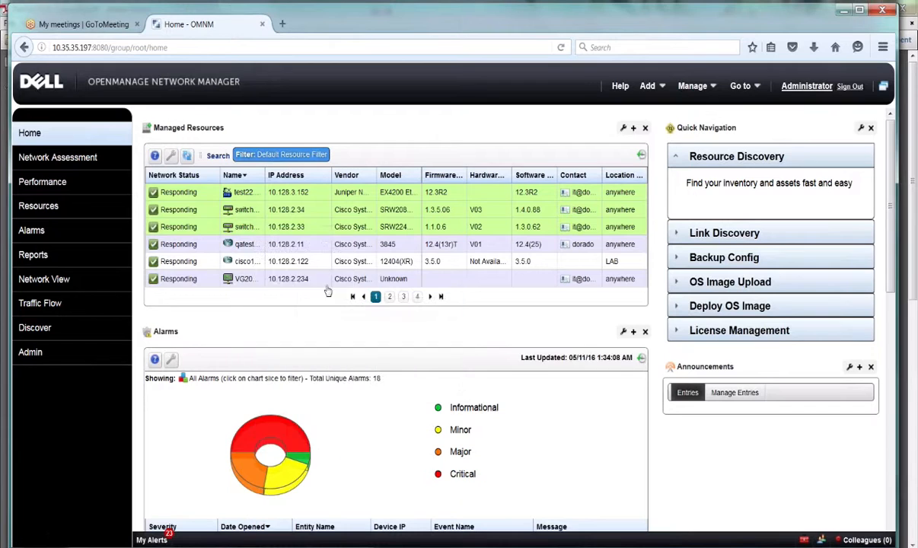
Open the Execute Proscan dialog for the three selected devices
{"action": "right_click", "coordinate": [292, 211]}
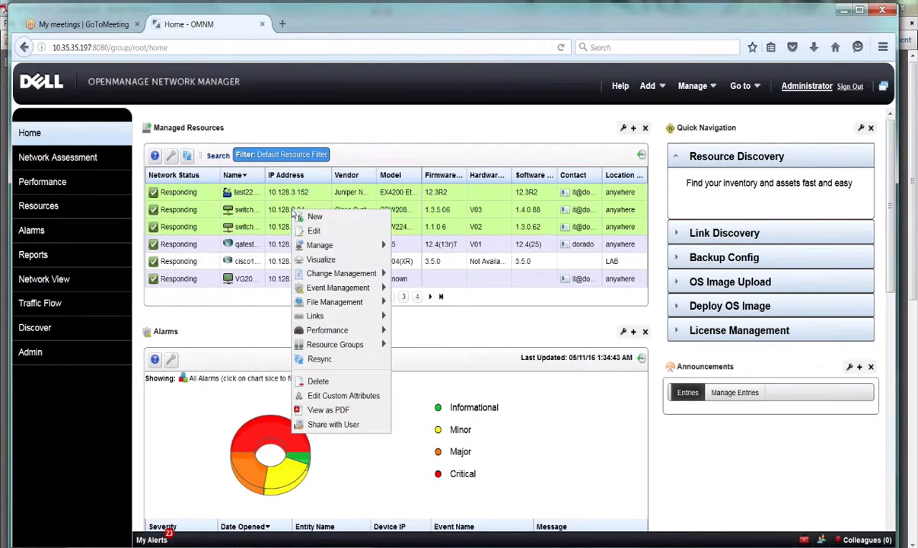
{"action": "mouse_move", "coordinate": [324, 273]}
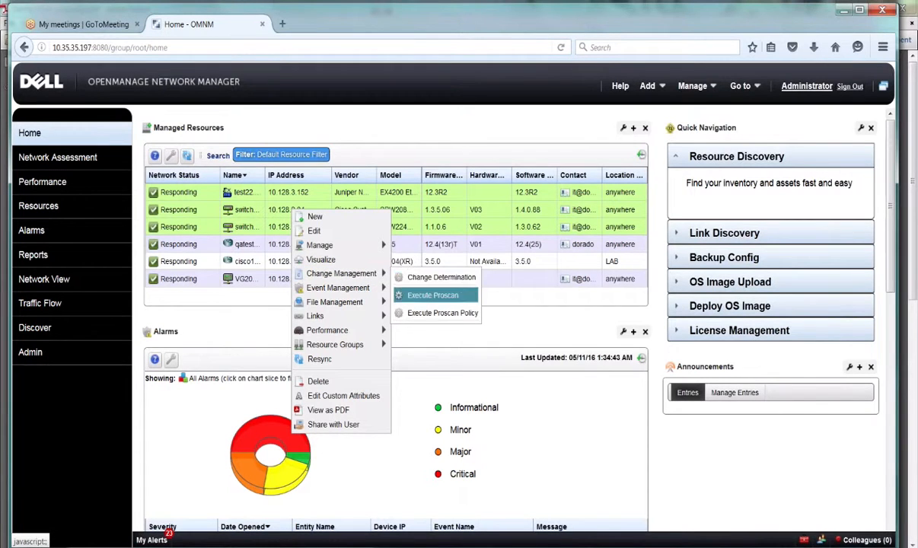
{"action": "left_click", "coordinate": [430, 296]}
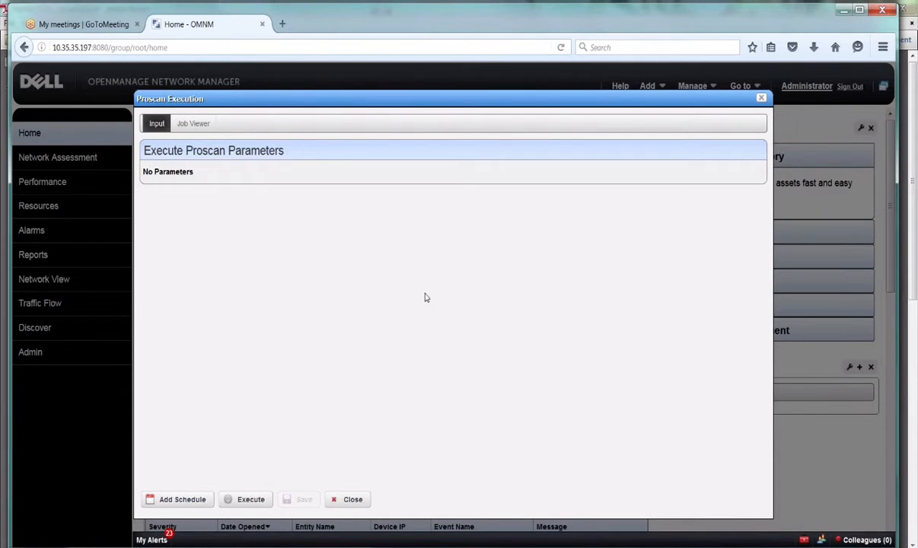
Close the Proscan Execution dialog, and view the Execute Proscan Policy parameters for the same three devices before closing them
{"action": "left_click_drag", "start_coordinate": [428, 103], "coordinate": [621, 110]}
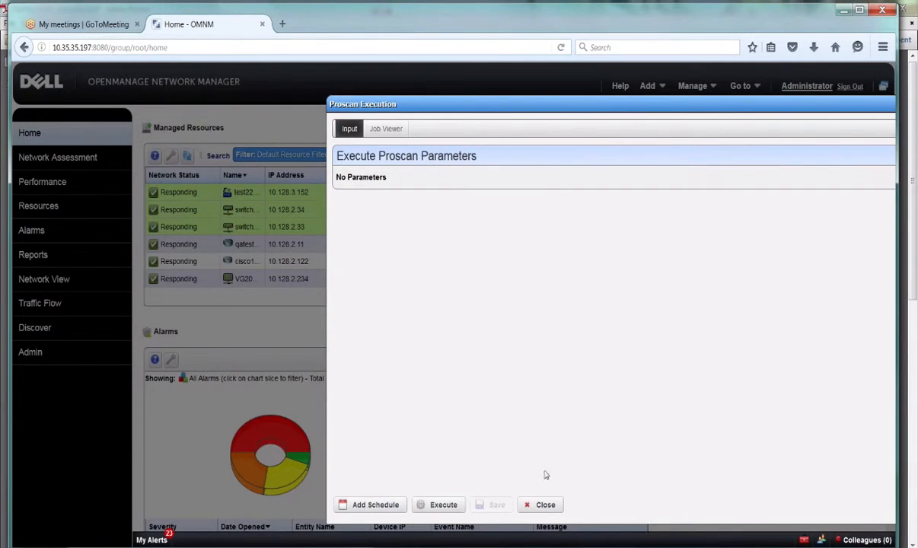
{"action": "left_click", "coordinate": [547, 504]}
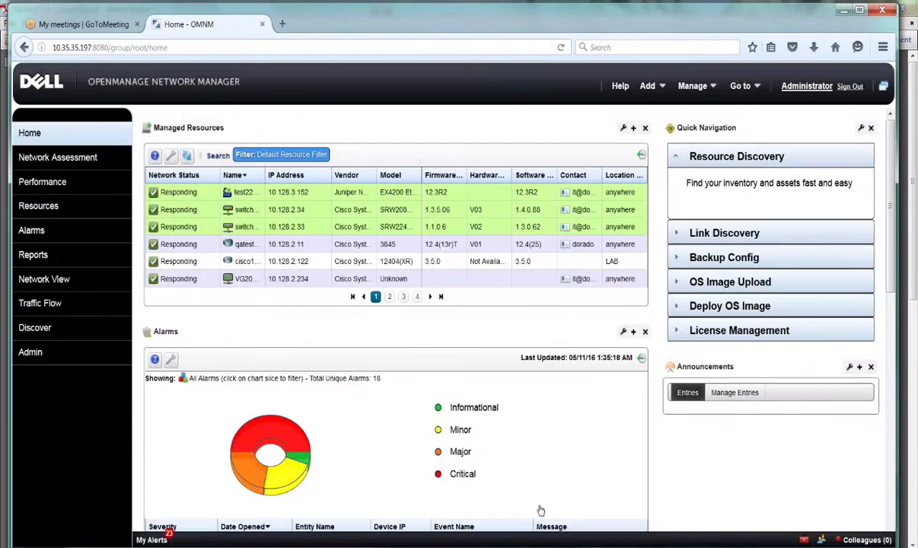
{"action": "right_click", "coordinate": [288, 198]}
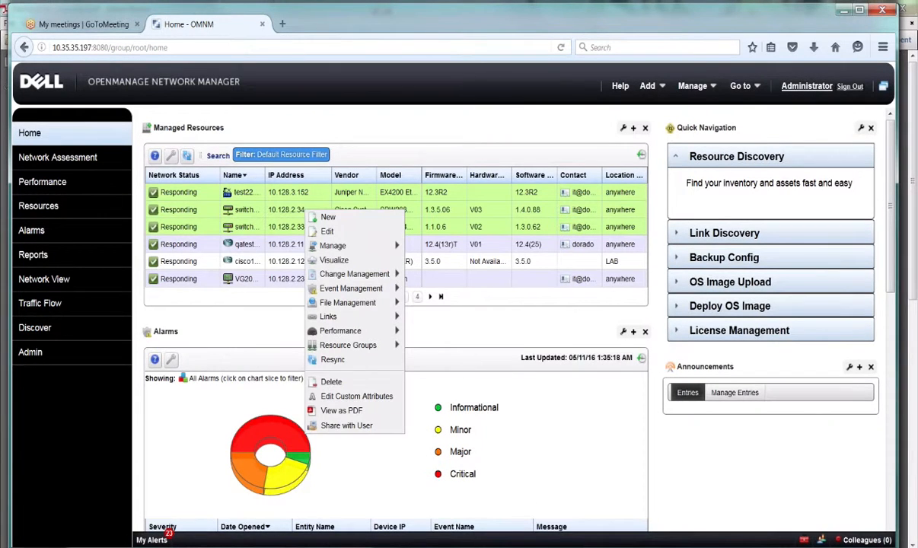
{"action": "mouse_move", "coordinate": [359, 293]}
{"action": "mouse_move", "coordinate": [355, 274]}
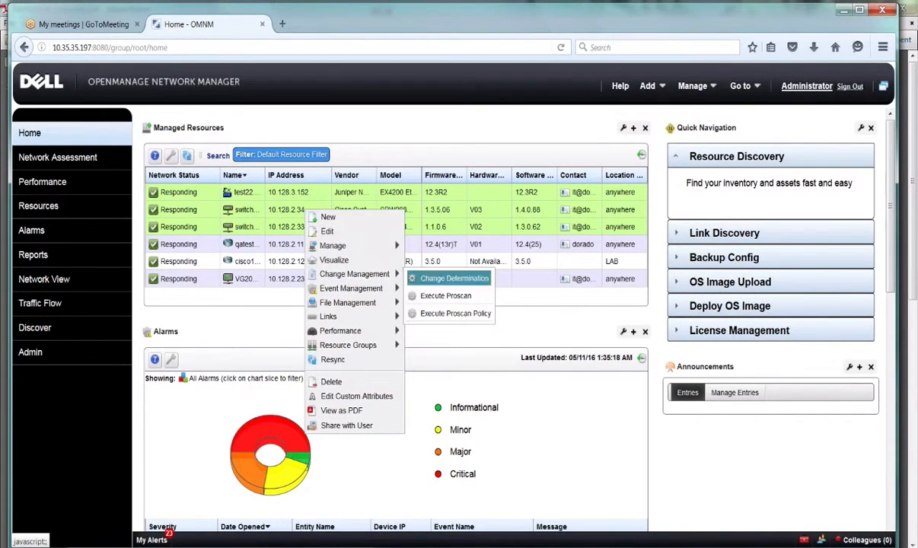
{"action": "left_click", "coordinate": [440, 308]}
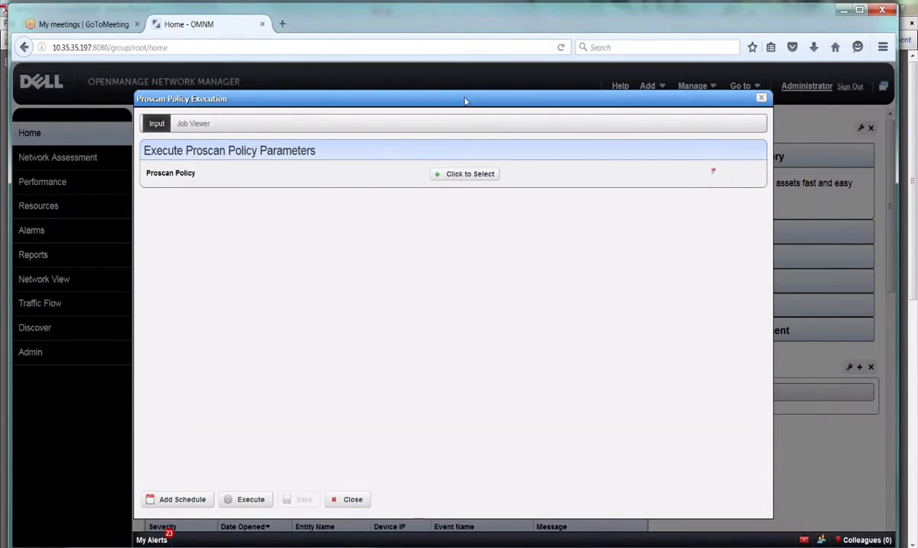
{"action": "left_click_drag", "start_coordinate": [456, 100], "coordinate": [550, 83]}
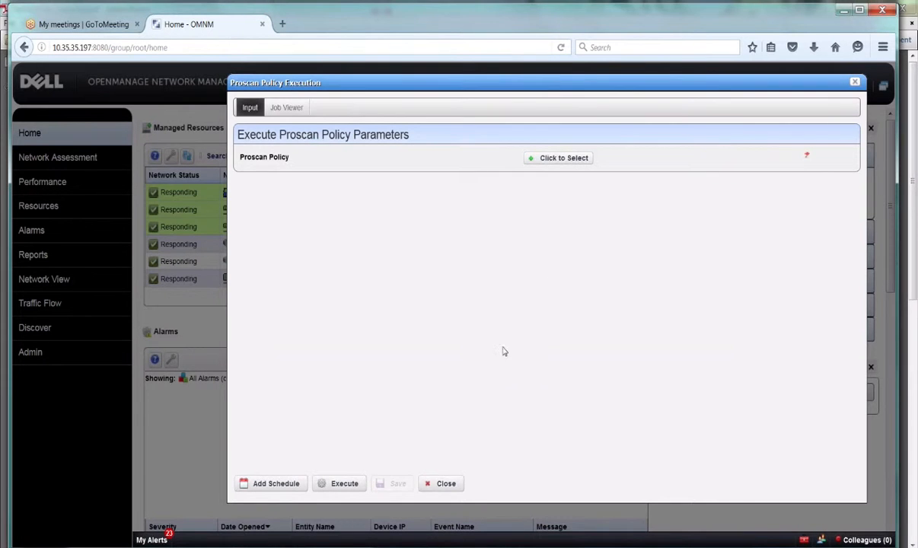
{"action": "left_click", "coordinate": [441, 483]}
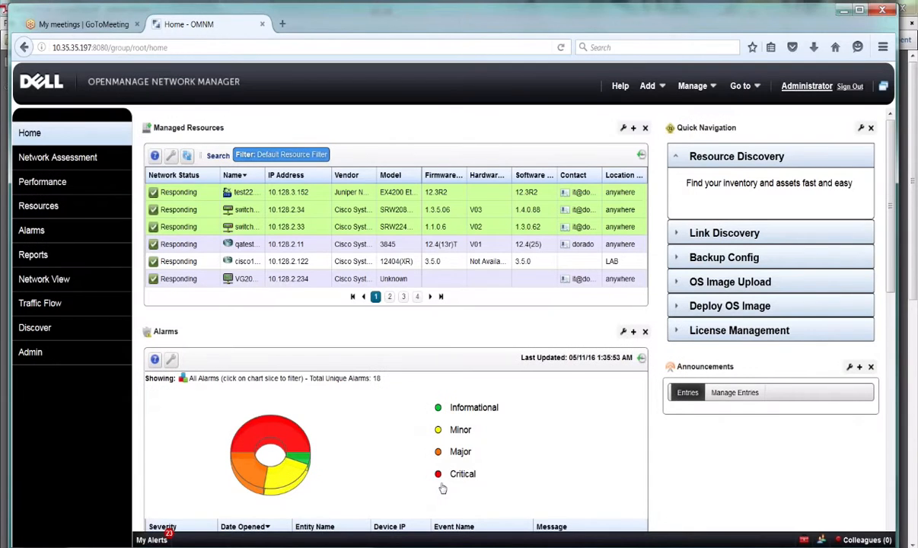
Open the Backup Device dialog for the three selected devices
{"action": "right_click", "coordinate": [244, 209]}
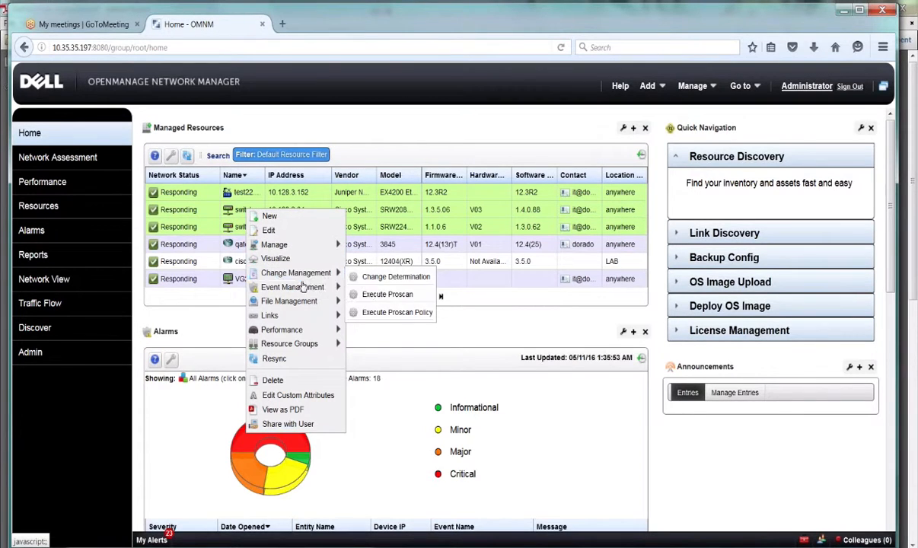
{"action": "mouse_move", "coordinate": [303, 292]}
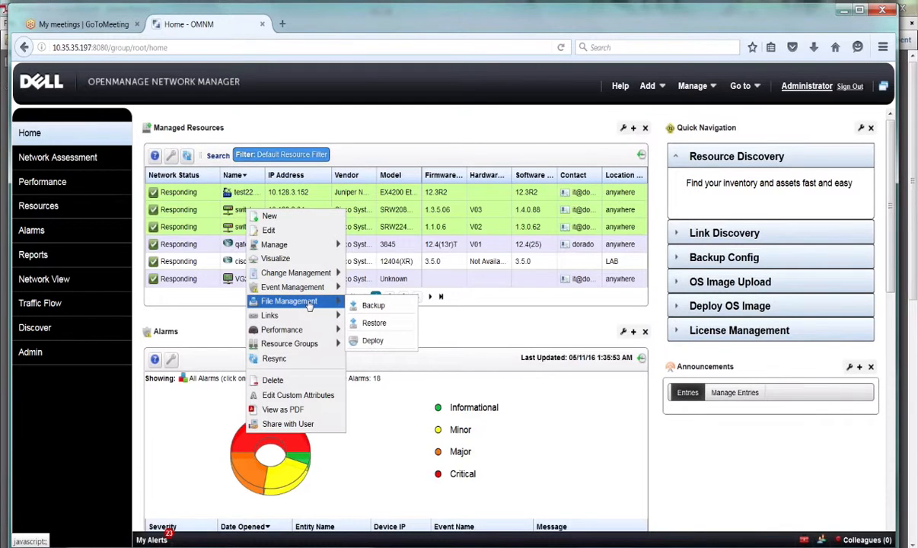
{"action": "left_click", "coordinate": [372, 306]}
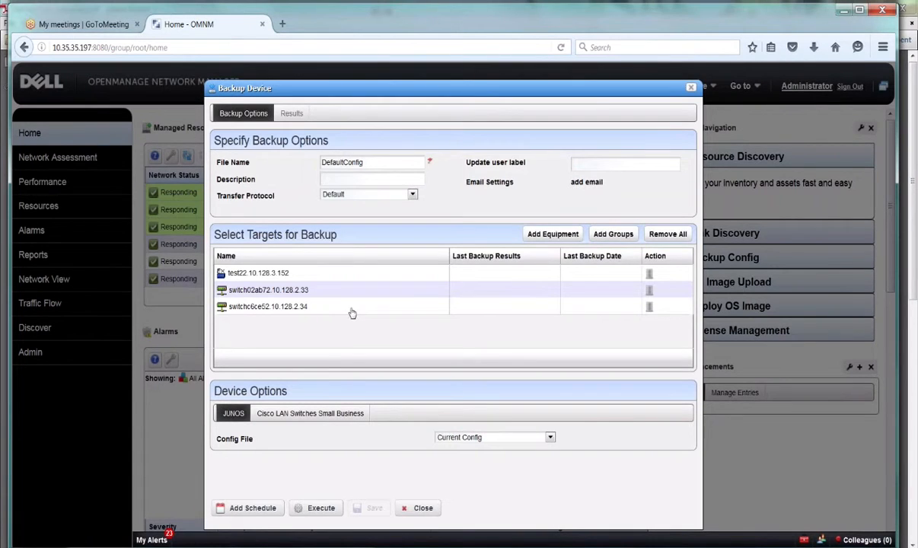
Examine the backup choices for the JUNOS config file and the Cisco LAN Switches Small Business configuration type, and close the dialog
{"action": "left_click", "coordinate": [276, 415]}
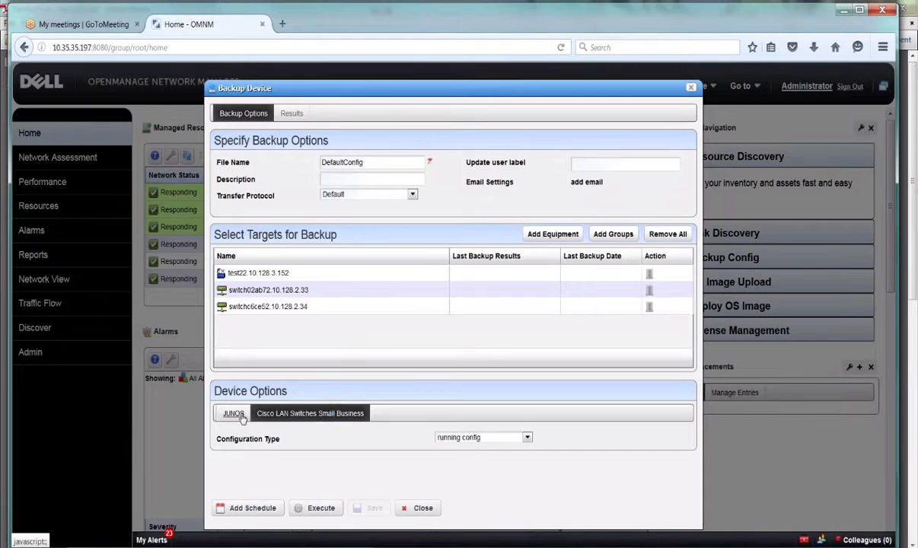
{"action": "left_click", "coordinate": [235, 415]}
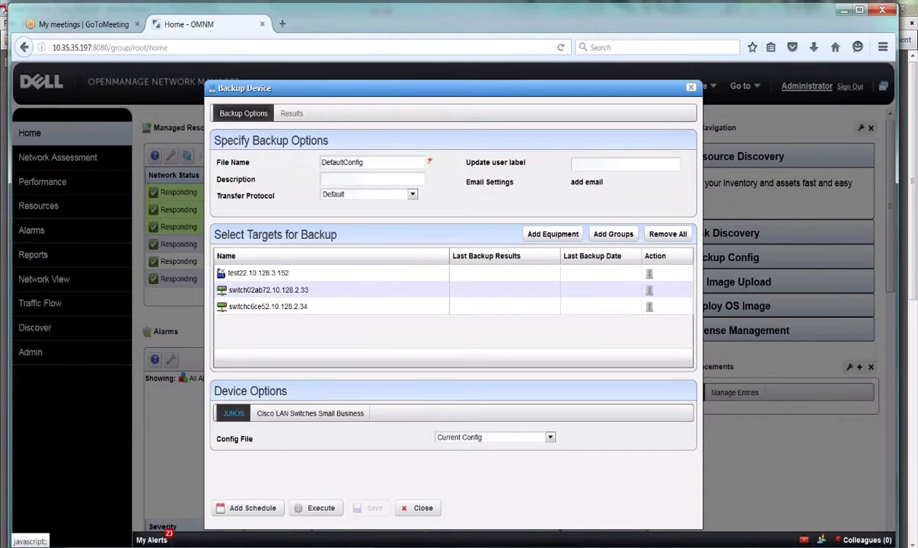
{"action": "left_click", "coordinate": [282, 417]}
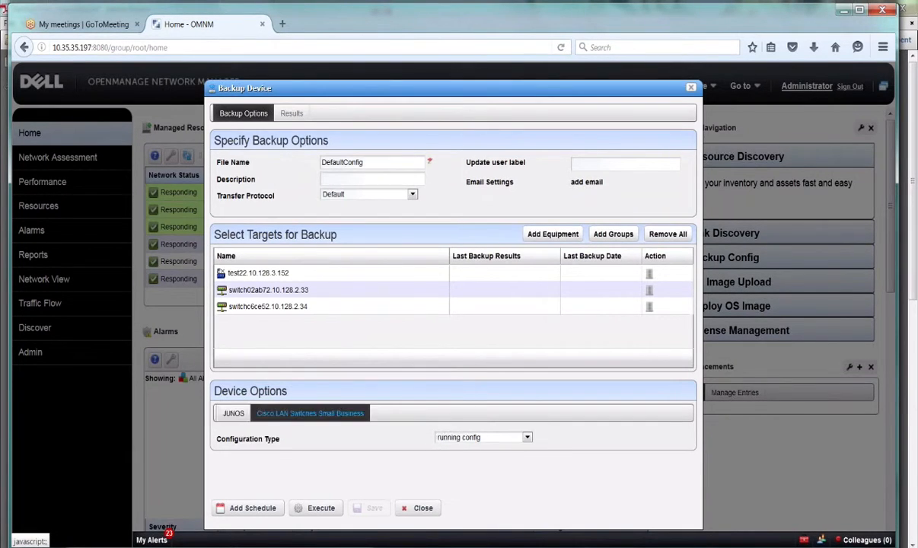
{"action": "left_click", "coordinate": [526, 437]}
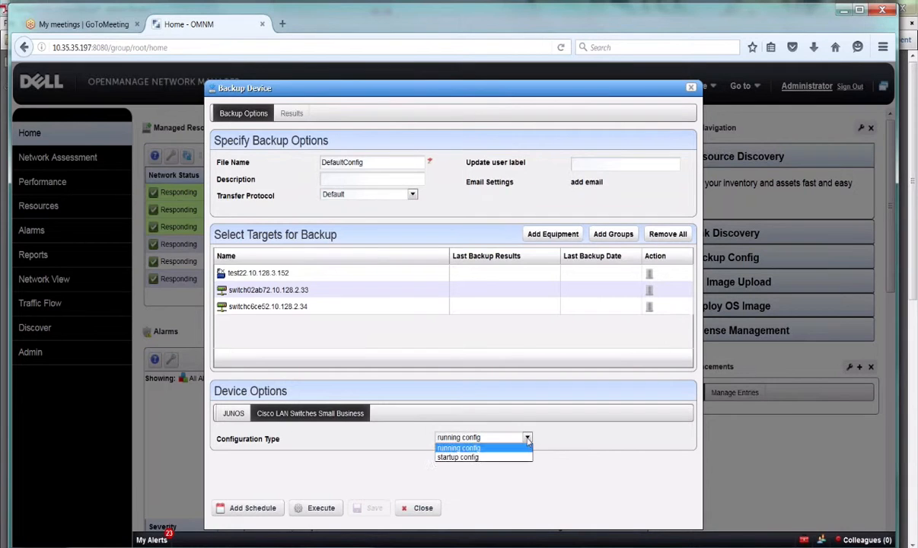
{"action": "left_click", "coordinate": [480, 448]}
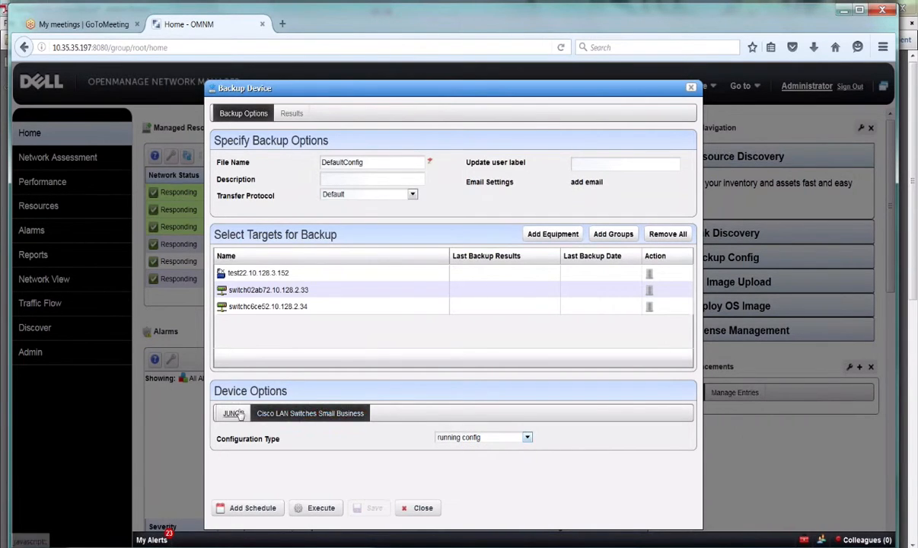
{"action": "left_click", "coordinate": [234, 413]}
{"action": "left_click", "coordinate": [550, 438]}
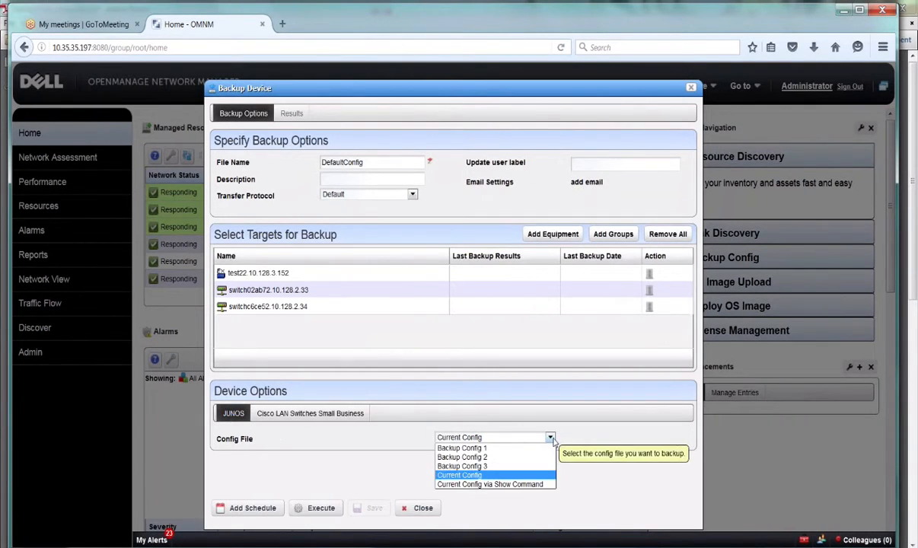
{"action": "left_click", "coordinate": [315, 415]}
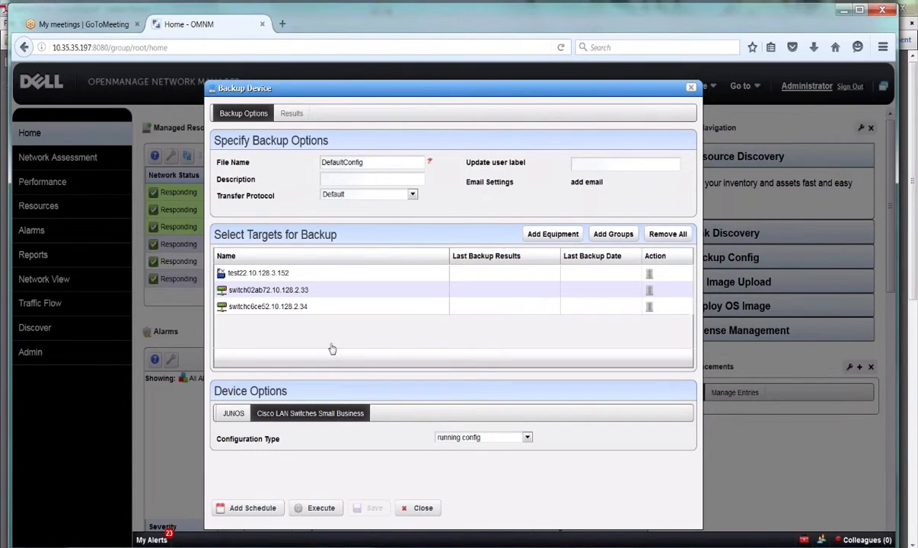
{"action": "left_click", "coordinate": [426, 511]}
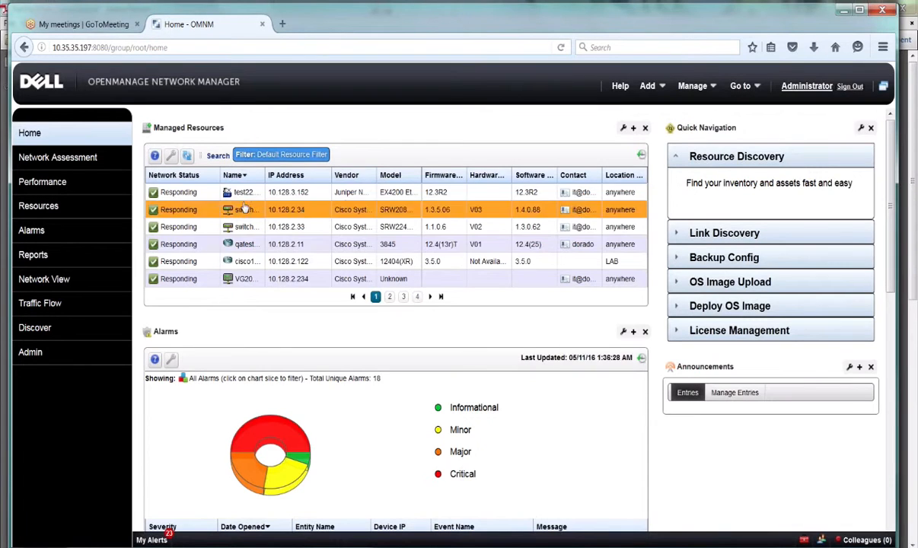
Select devices 10.128.3.152, 10.128.2.33 and 10.128.2.11 and open the Restore Device dialog for them
{"action": "left_click", "coordinate": [242, 192]}
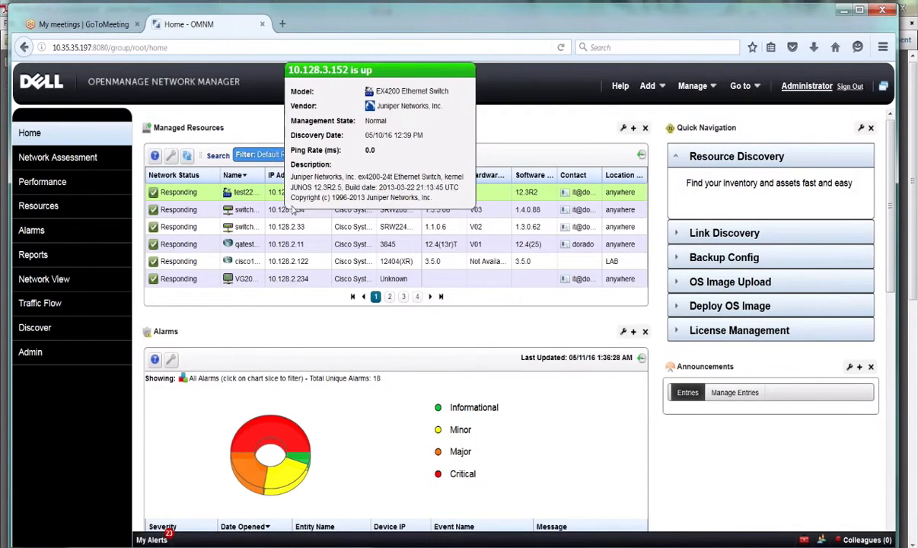
{"action": "right_click", "coordinate": [295, 248]}
{"action": "mouse_move", "coordinate": [357, 337]}
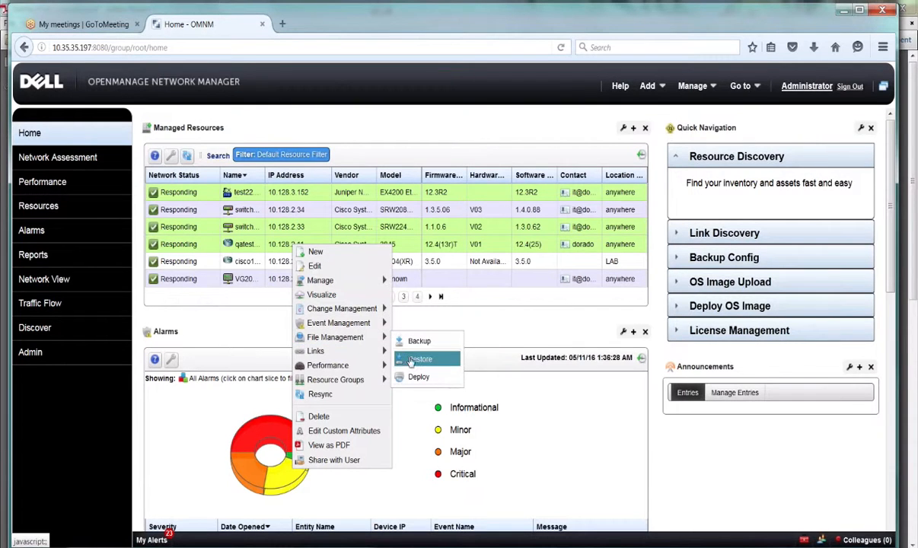
{"action": "left_click", "coordinate": [417, 360]}
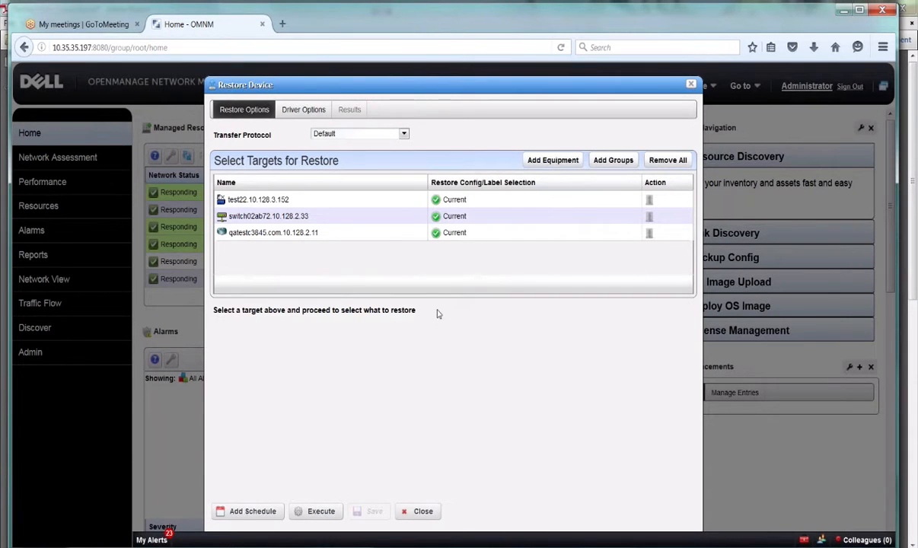
Examine each target's restore configuration selection and the driver options for JUNOS, Cisco IOS and Cisco LAN Switches Small Business
{"action": "left_click", "coordinate": [456, 232]}
{"action": "left_click", "coordinate": [443, 200]}
{"action": "left_click", "coordinate": [455, 217]}
{"action": "left_click", "coordinate": [459, 233]}
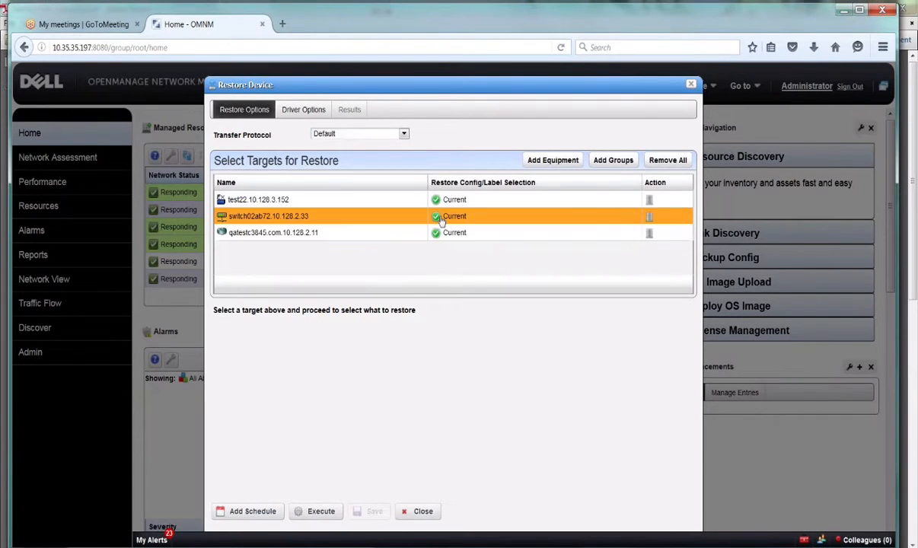
{"action": "left_click", "coordinate": [305, 111]}
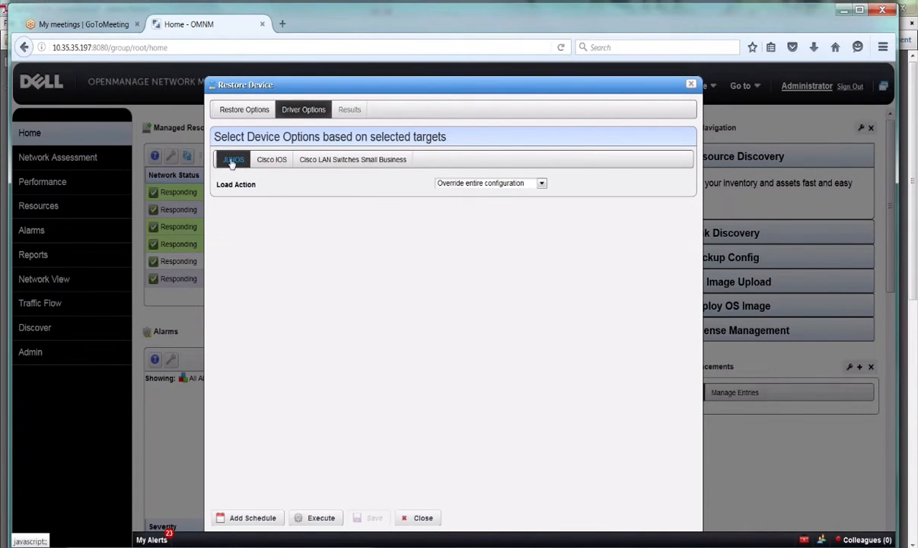
{"action": "left_click", "coordinate": [541, 184]}
{"action": "left_click", "coordinate": [541, 183]}
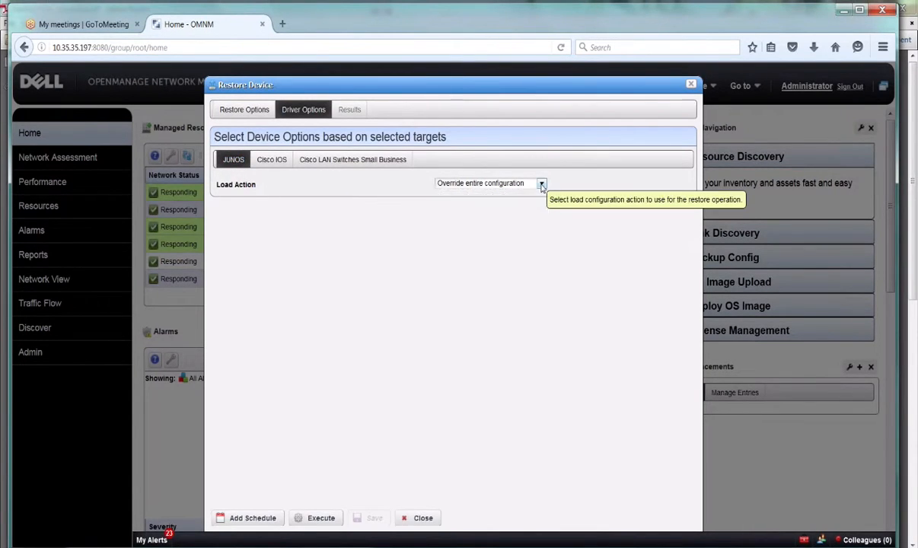
{"action": "left_click", "coordinate": [272, 159]}
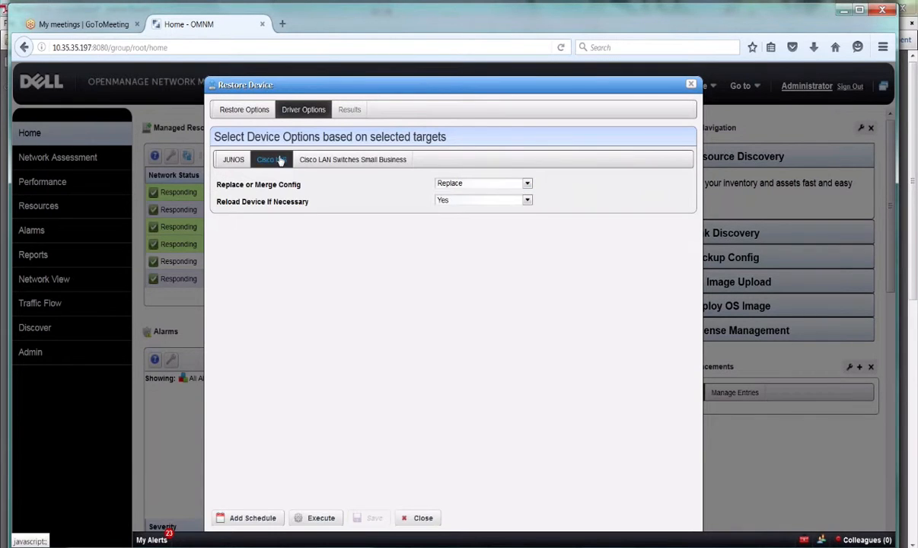
{"action": "left_click", "coordinate": [364, 160]}
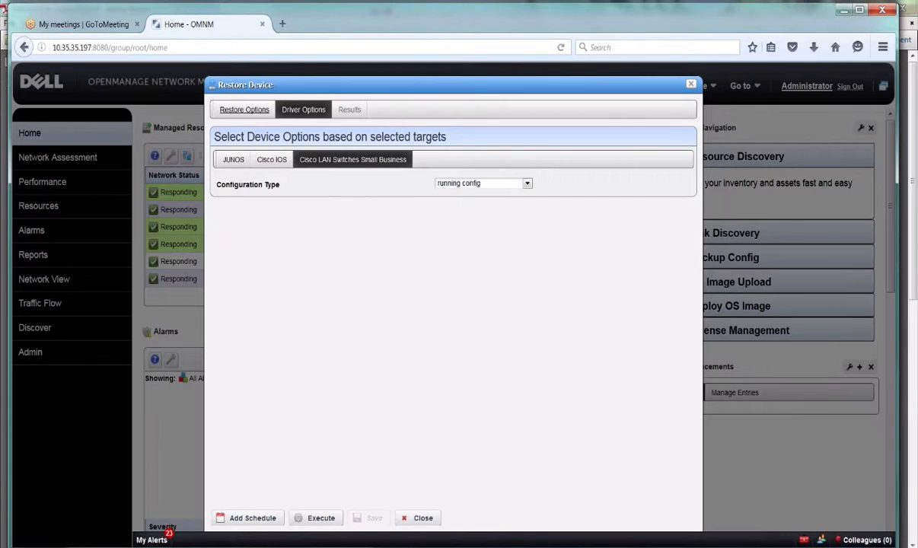
Check the restore transfer protocol choices and the groups available as targets, and close the Restore Device dialog without executing
{"action": "left_click", "coordinate": [236, 111]}
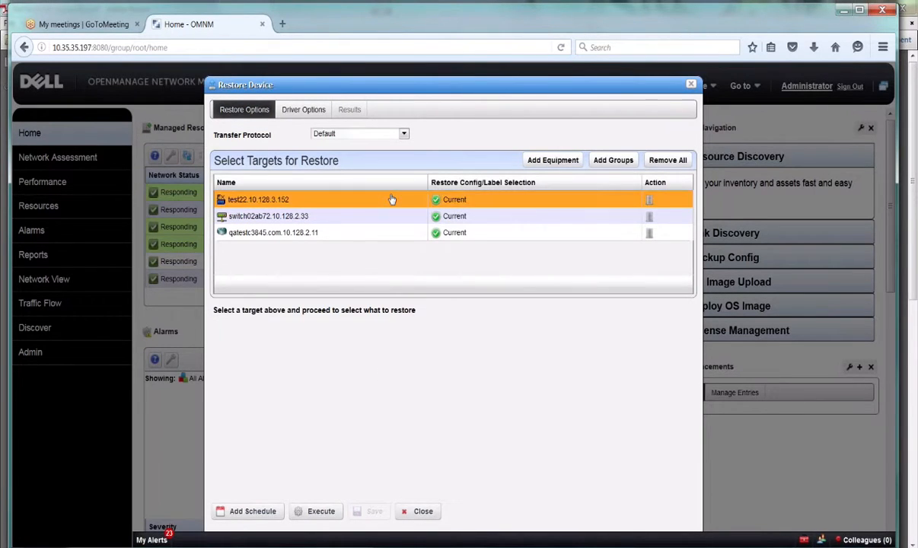
{"action": "left_click", "coordinate": [403, 134]}
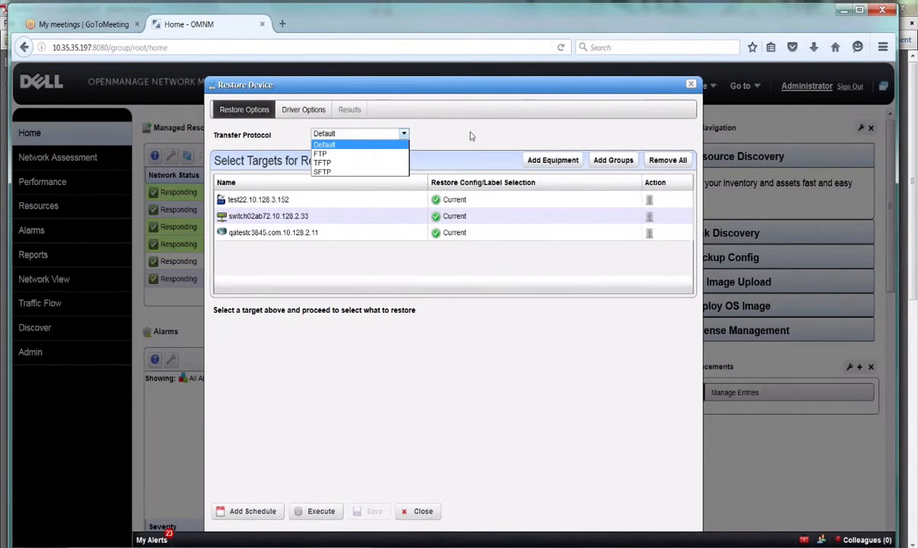
{"action": "left_click", "coordinate": [531, 350]}
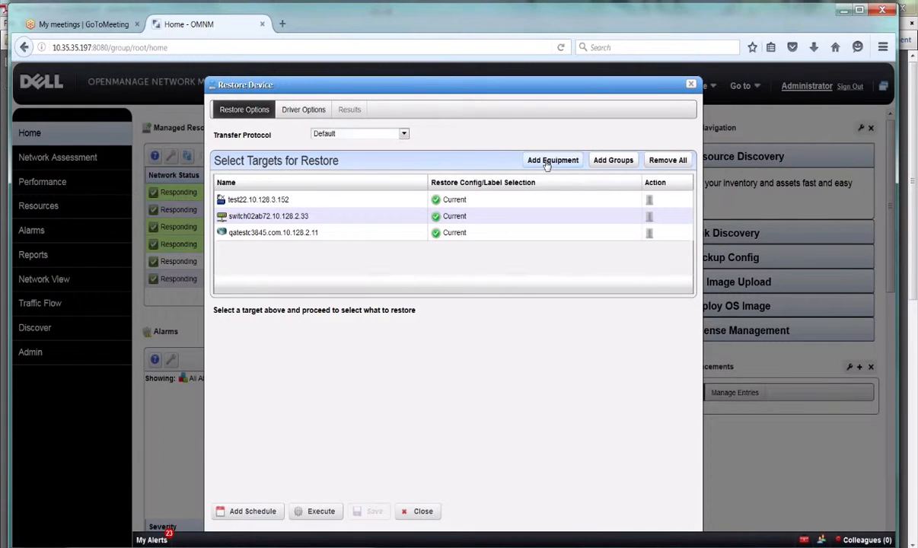
{"action": "left_click", "coordinate": [613, 161]}
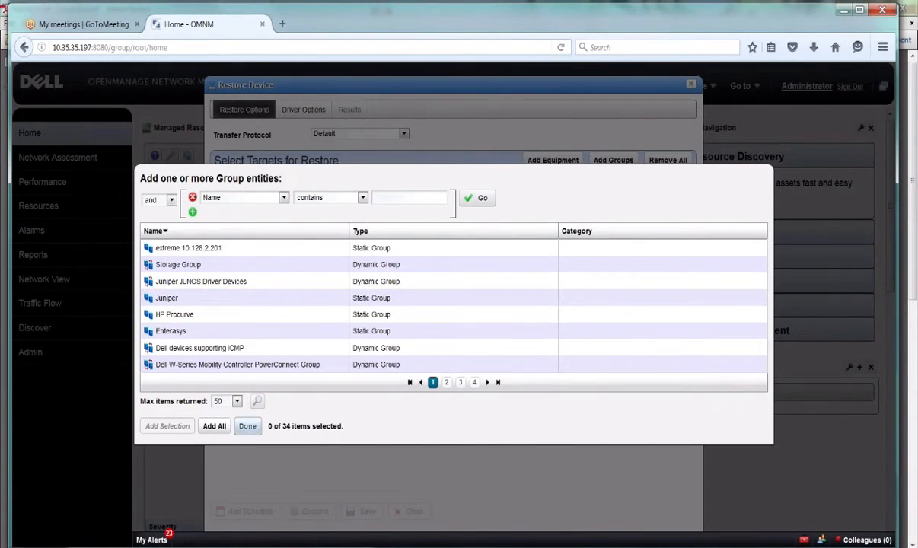
{"action": "left_click", "coordinate": [248, 426]}
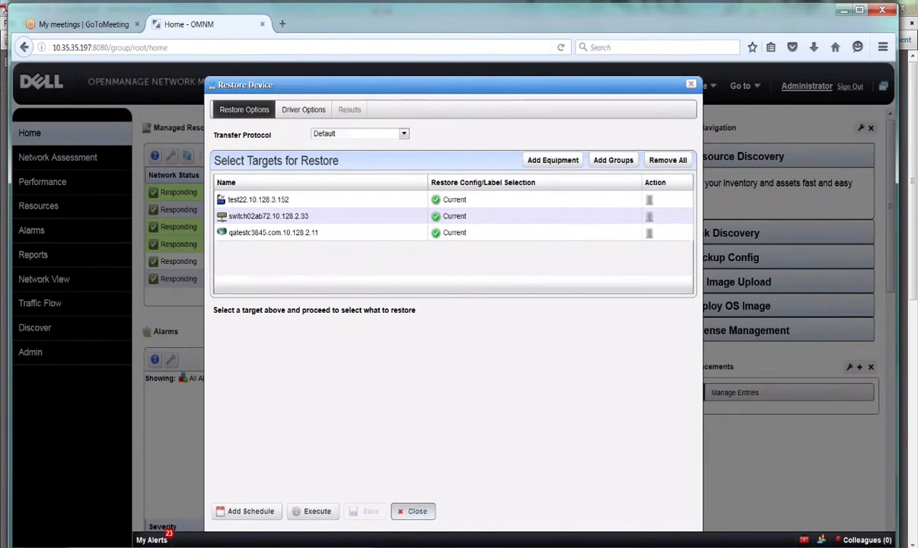
{"action": "left_click", "coordinate": [414, 511]}
Select devices 10.128.2.34, 10.128.2.33 and 10.128.2.11 and open the Deploy Firmware dialog for them
{"action": "left_click", "coordinate": [285, 212]}
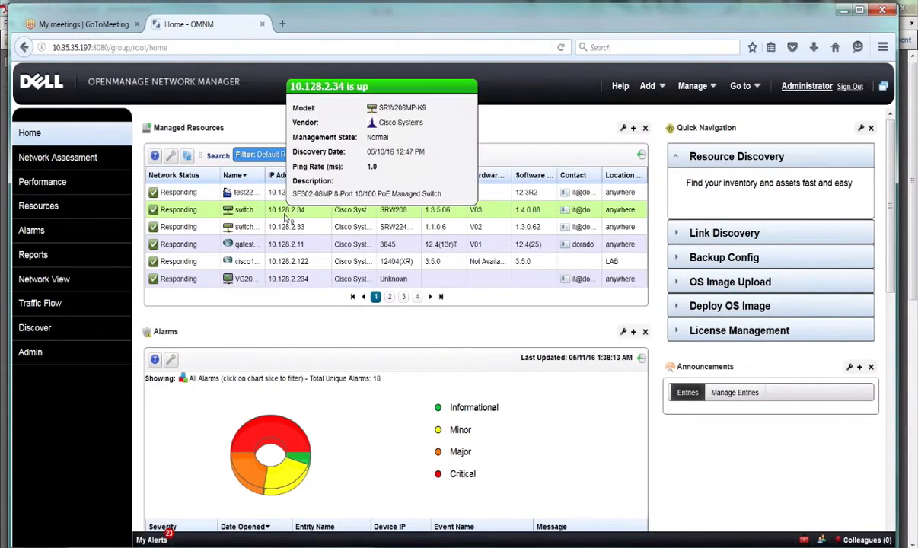
{"action": "left_click", "coordinate": [290, 229], "text": "ctrl"}
{"action": "left_click", "coordinate": [293, 244], "text": "ctrl"}
{"action": "right_click", "coordinate": [294, 244]}
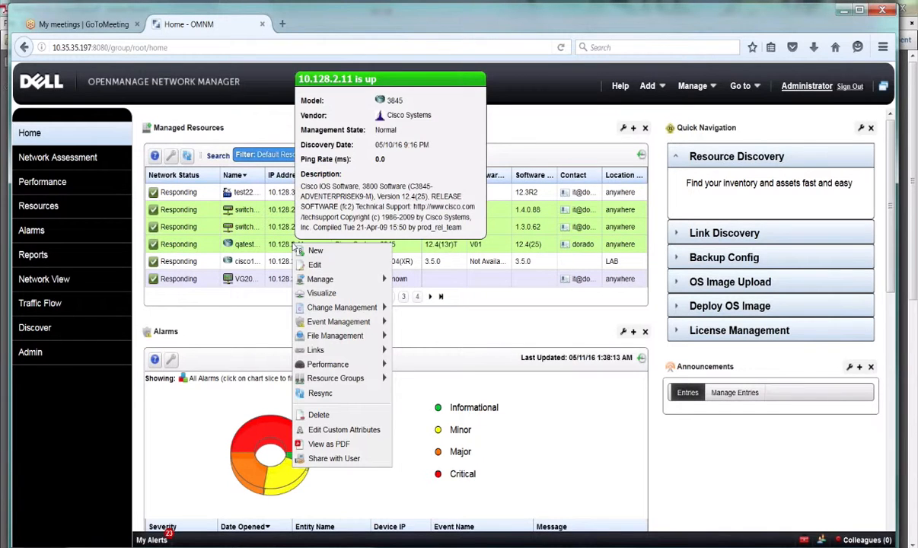
{"action": "mouse_move", "coordinate": [358, 336]}
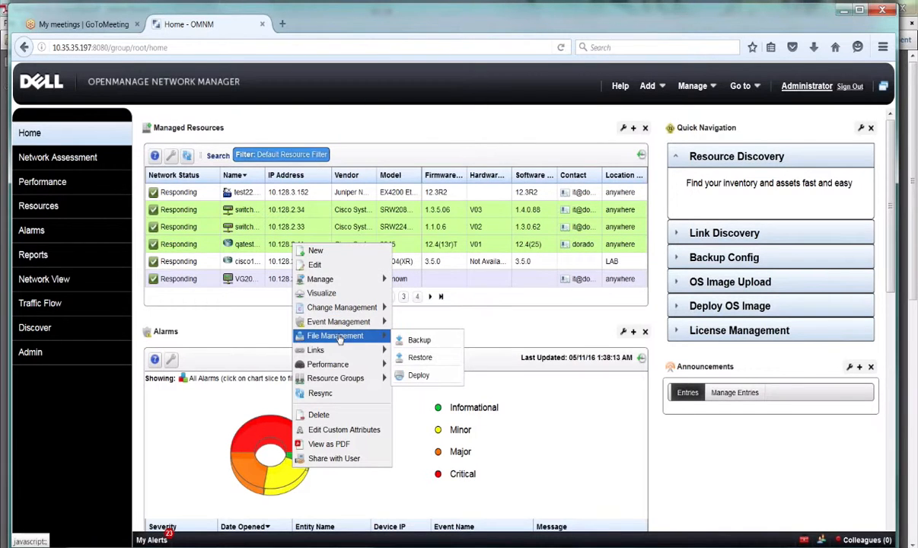
{"action": "left_click", "coordinate": [415, 375]}
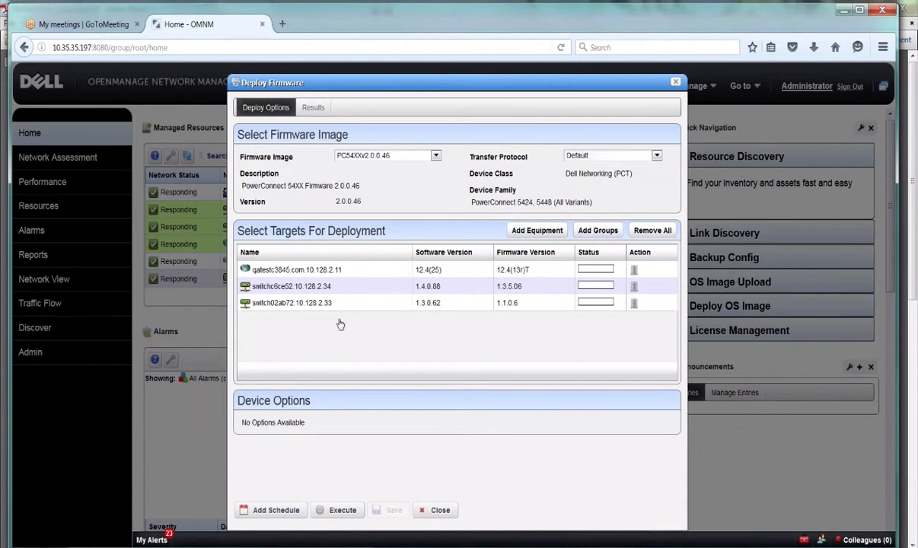
Close the Deploy Firmware dialog and open the Restore Device dialog for device 10.128.2.34
{"action": "left_click", "coordinate": [437, 511]}
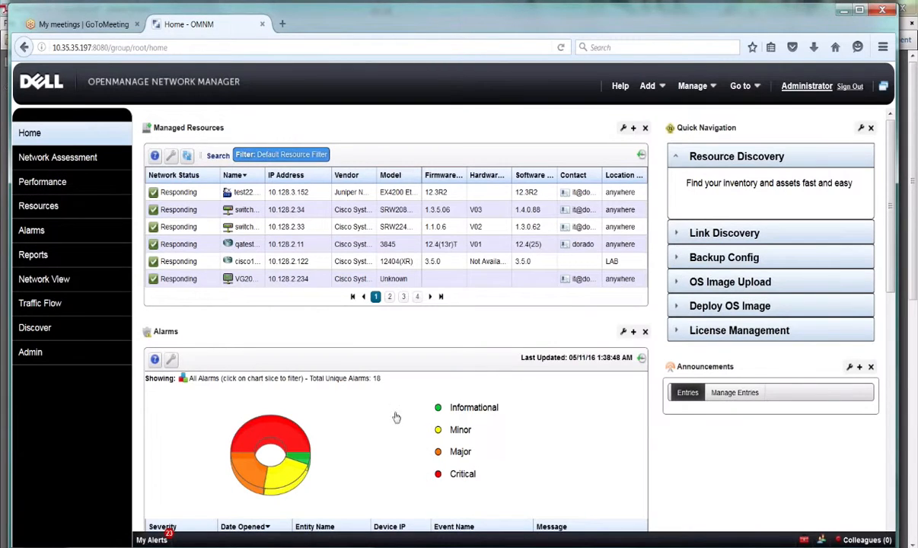
{"action": "right_click", "coordinate": [250, 210]}
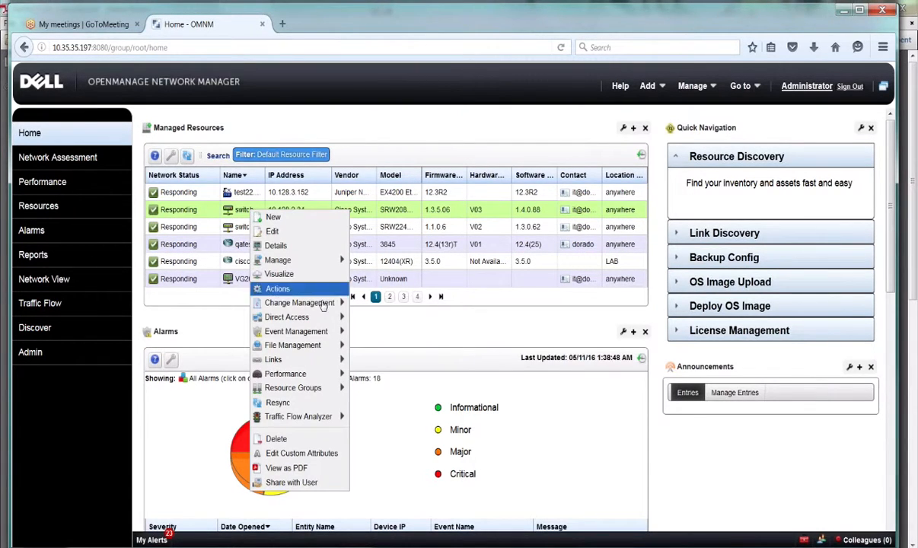
{"action": "mouse_move", "coordinate": [323, 346]}
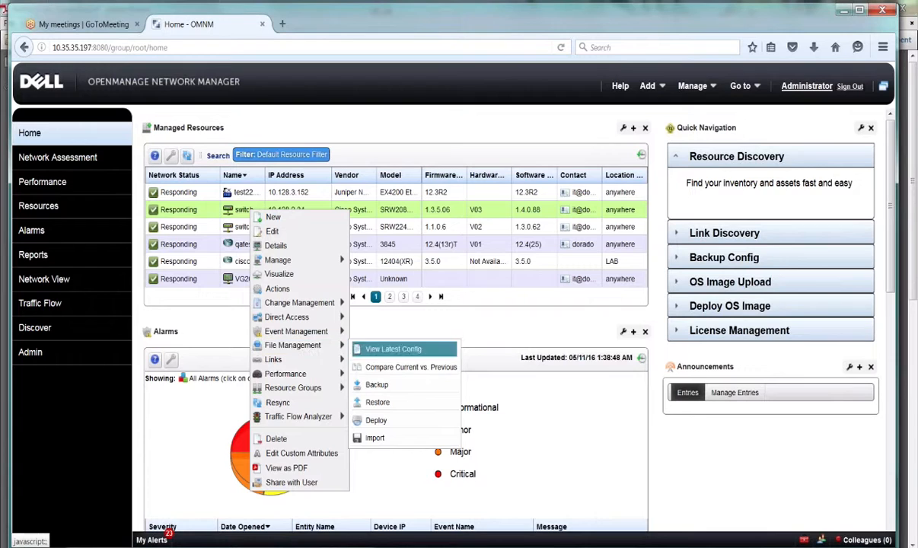
{"action": "left_click", "coordinate": [387, 402]}
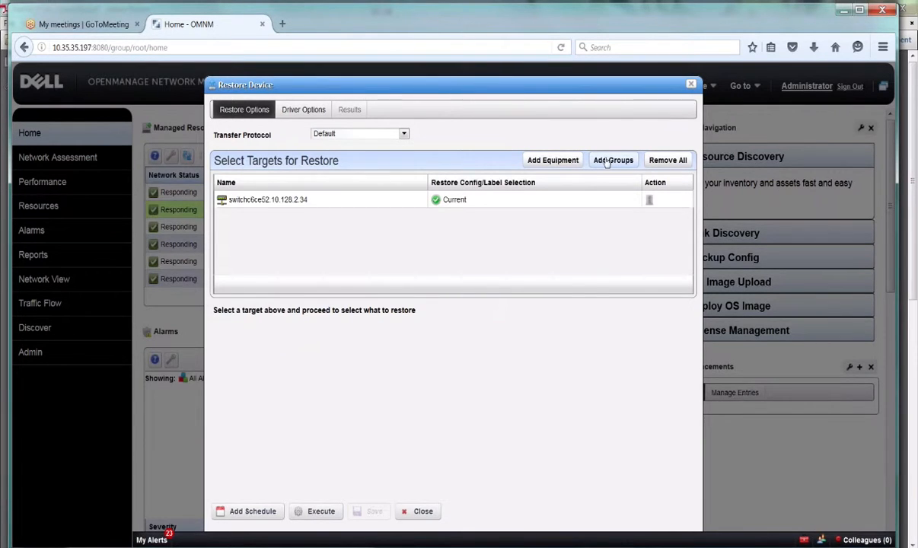
Check the groups available as restore targets and close the Restore Device dialog without executing
{"action": "left_click", "coordinate": [350, 199]}
{"action": "left_click", "coordinate": [387, 200]}
{"action": "left_click", "coordinate": [612, 161]}
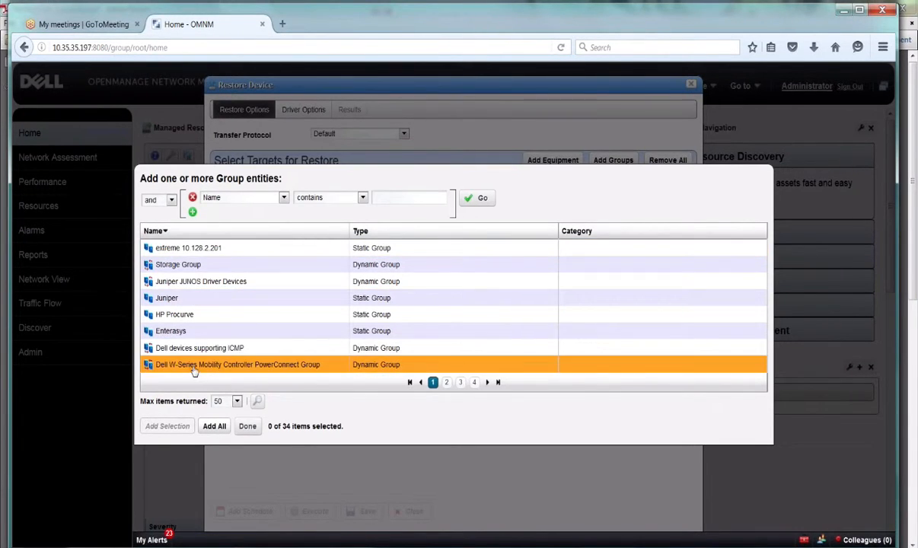
{"action": "left_click", "coordinate": [244, 426]}
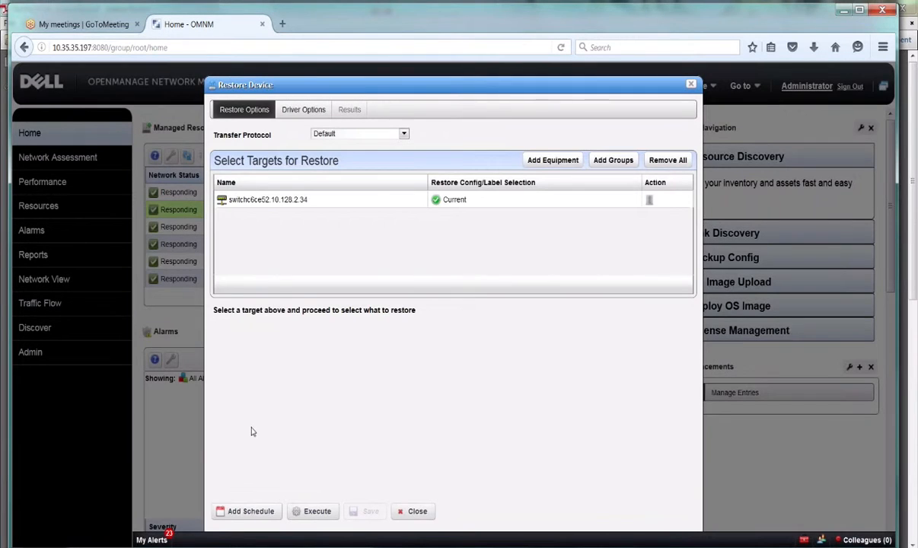
{"action": "left_click", "coordinate": [417, 511]}
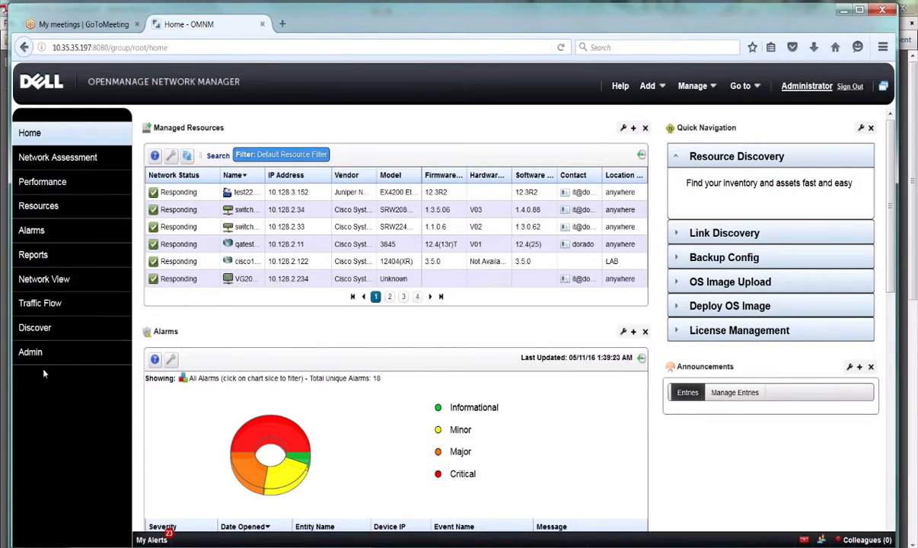
Open the Groups & Locations administration page and expand the Managed Resource Groups portlet to its full view
{"action": "left_click", "coordinate": [41, 349]}
{"action": "left_click", "coordinate": [53, 402]}
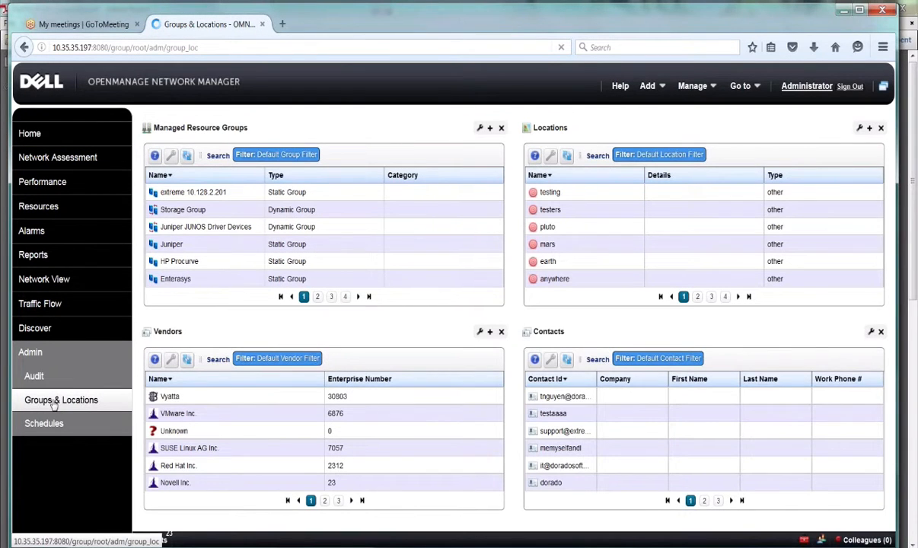
{"action": "left_click", "coordinate": [490, 129]}
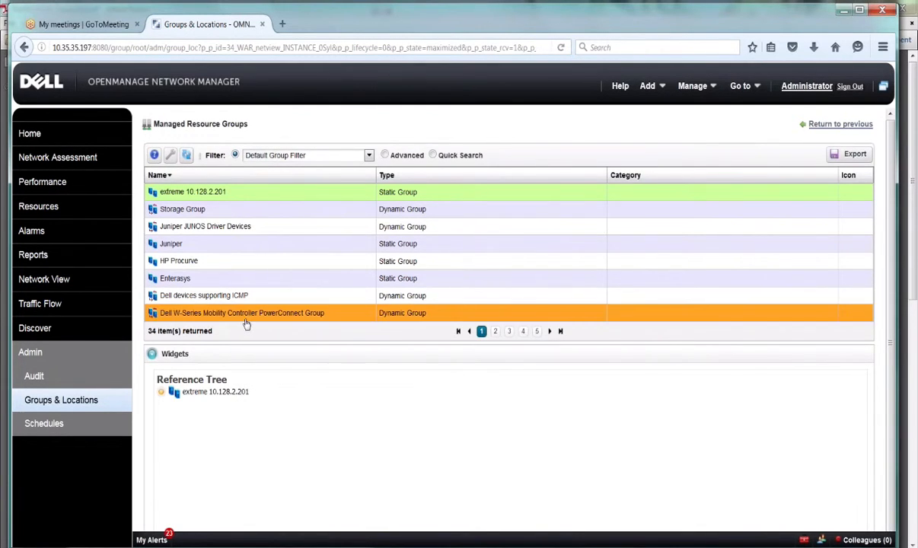
View the members of the static group extreme 10.128.2.201 in the resource group editor and cancel without saving
{"action": "right_click", "coordinate": [228, 227]}
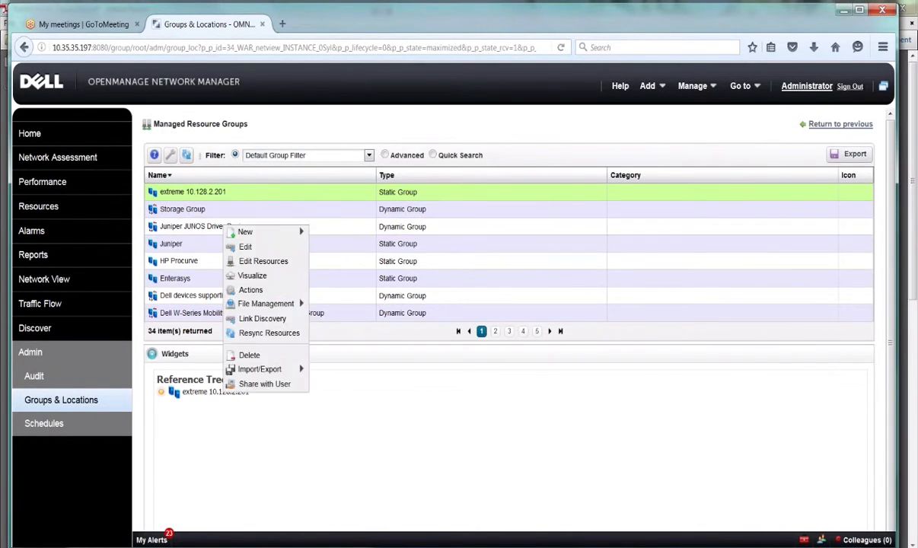
{"action": "left_click", "coordinate": [246, 244]}
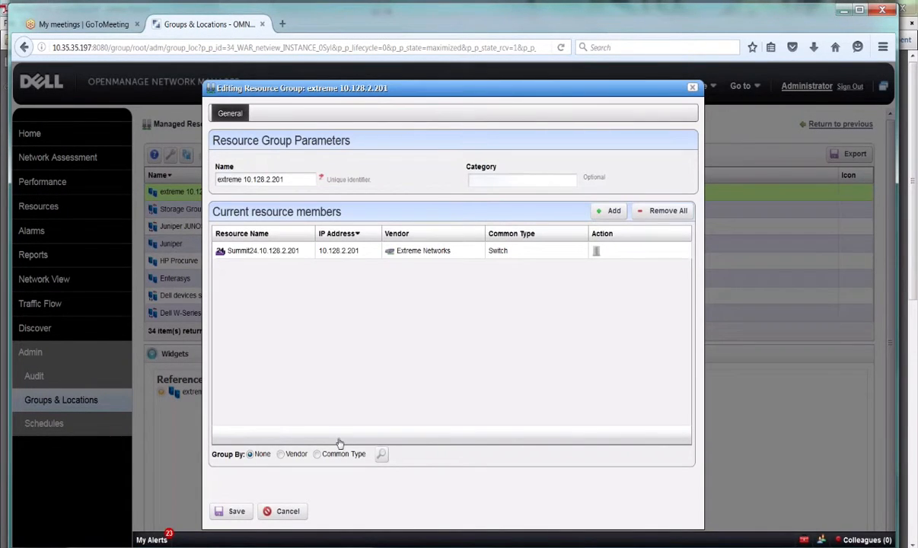
{"action": "left_click", "coordinate": [286, 511]}
Start a static resource group named test, check the equipment available as members, and cancel the group without saving
{"action": "left_click", "coordinate": [223, 229]}
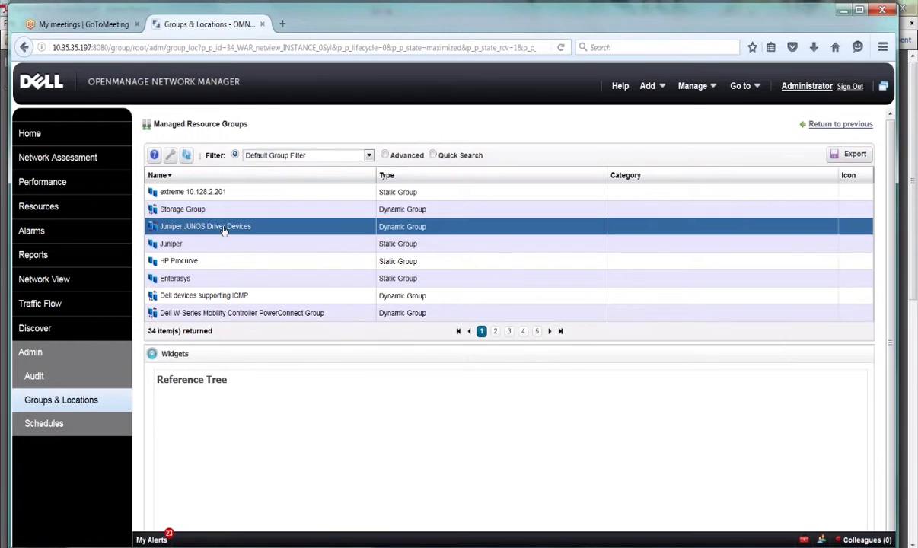
{"action": "right_click", "coordinate": [228, 228]}
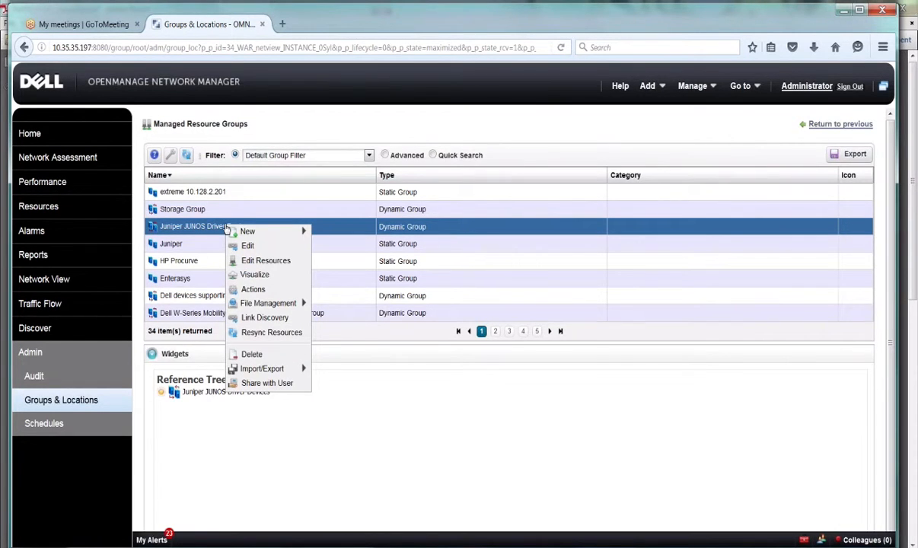
{"action": "mouse_move", "coordinate": [259, 234]}
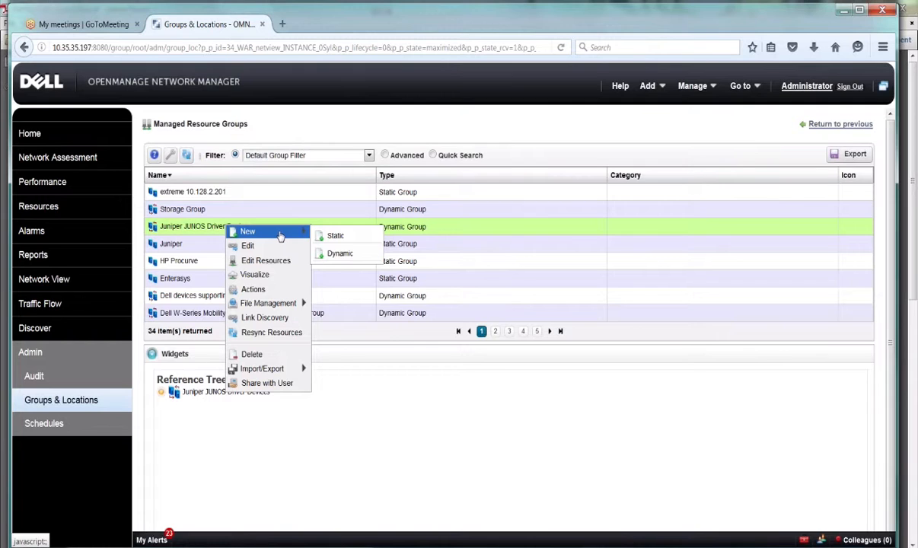
{"action": "left_click", "coordinate": [331, 235]}
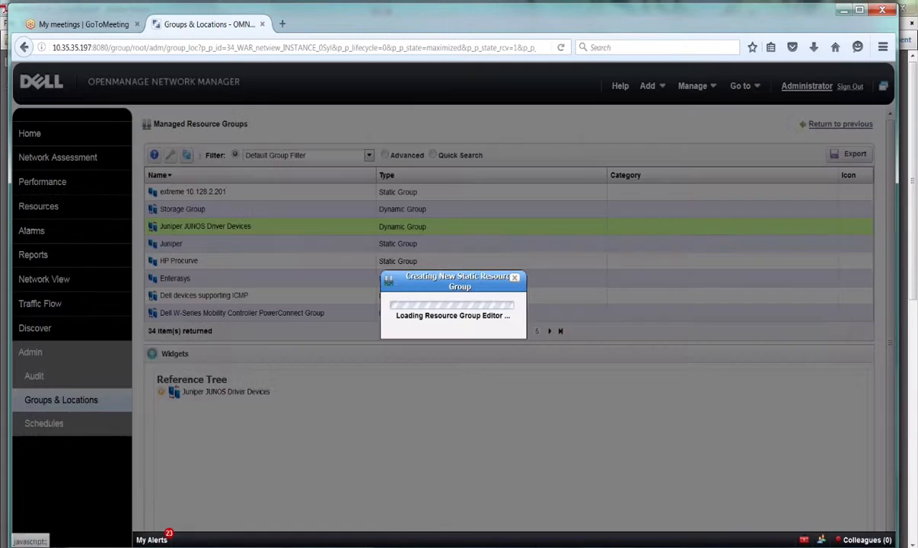
{"action": "left_click", "coordinate": [228, 178]}
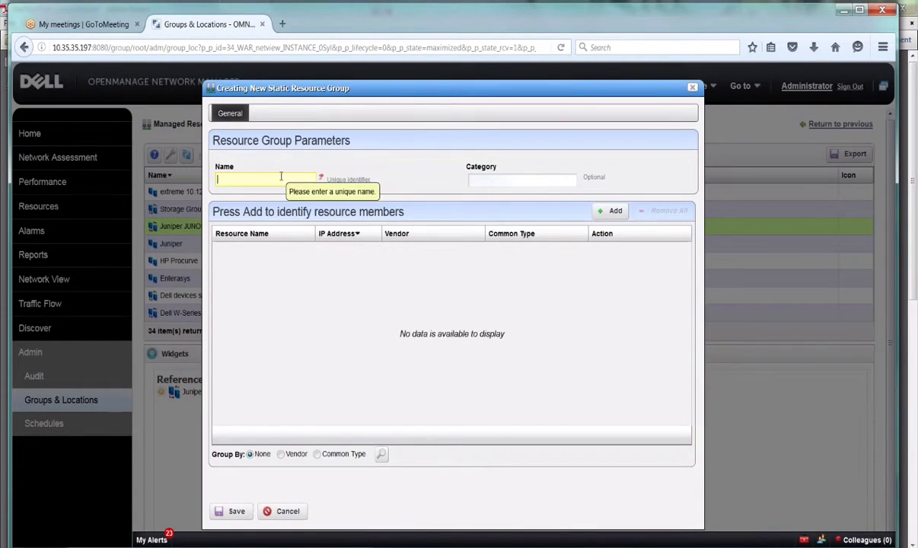
{"action": "type", "text": "test"}
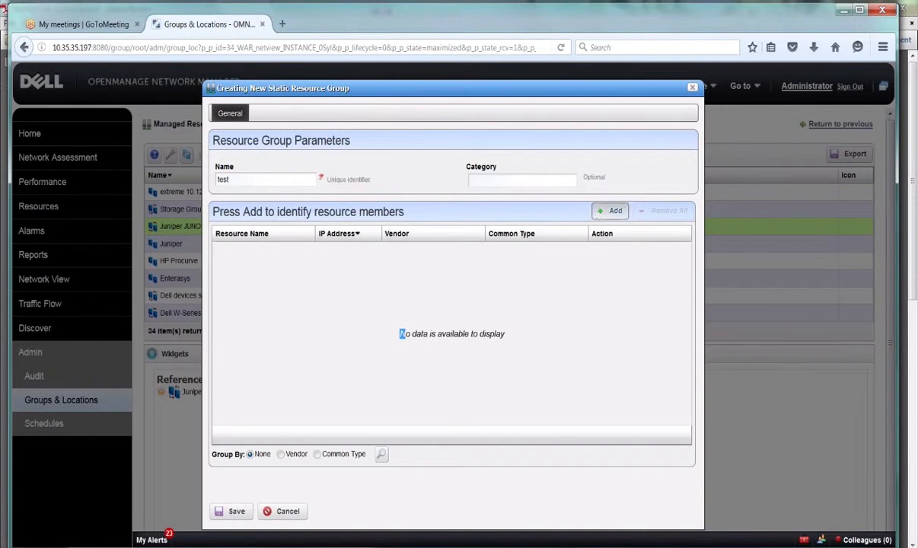
{"action": "left_click", "coordinate": [612, 211]}
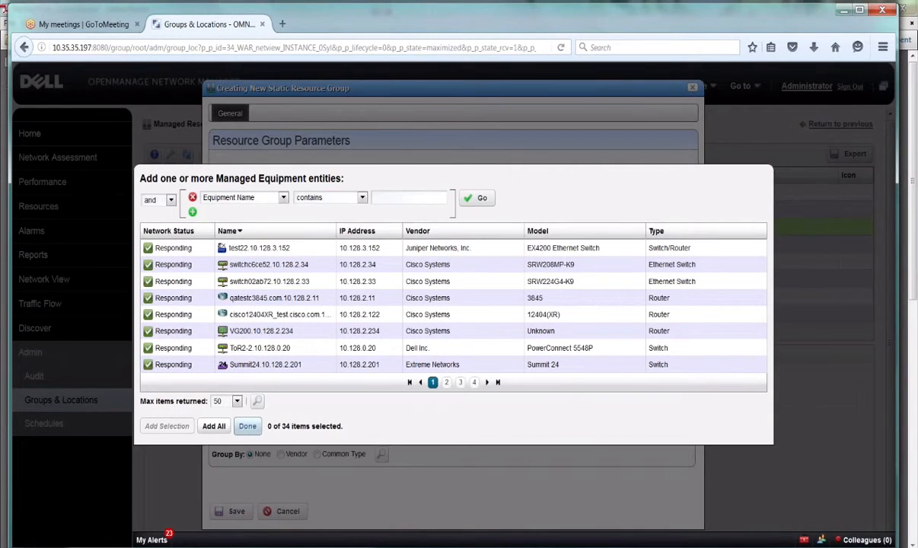
{"action": "left_click", "coordinate": [250, 429]}
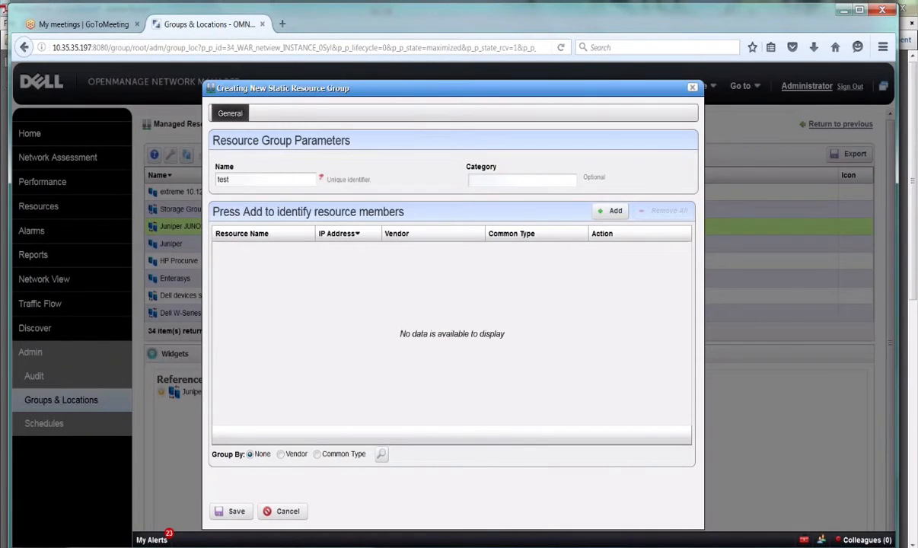
{"action": "left_click", "coordinate": [283, 510]}
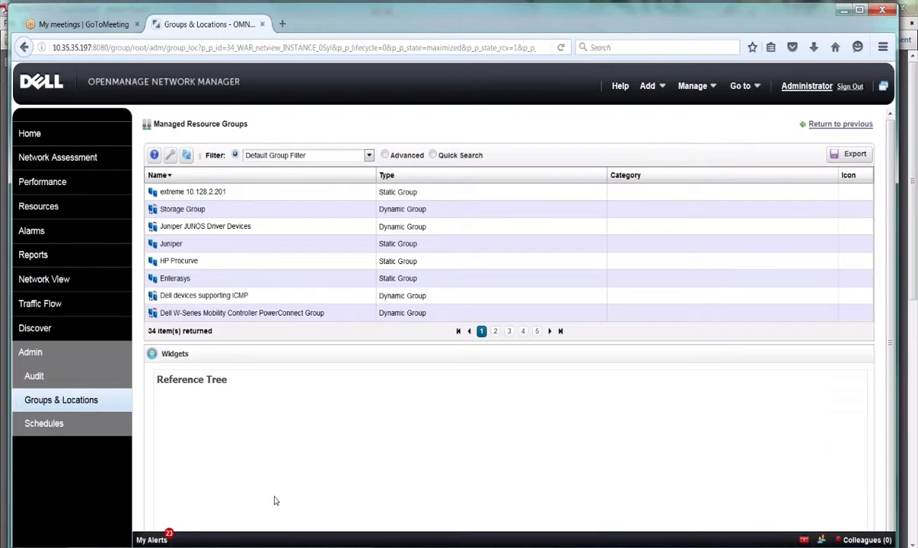
Start a dynamic resource group, set its filter attribute to DNS Hostname, and check the available comparison operators
{"action": "right_click", "coordinate": [233, 192]}
{"action": "mouse_move", "coordinate": [246, 196]}
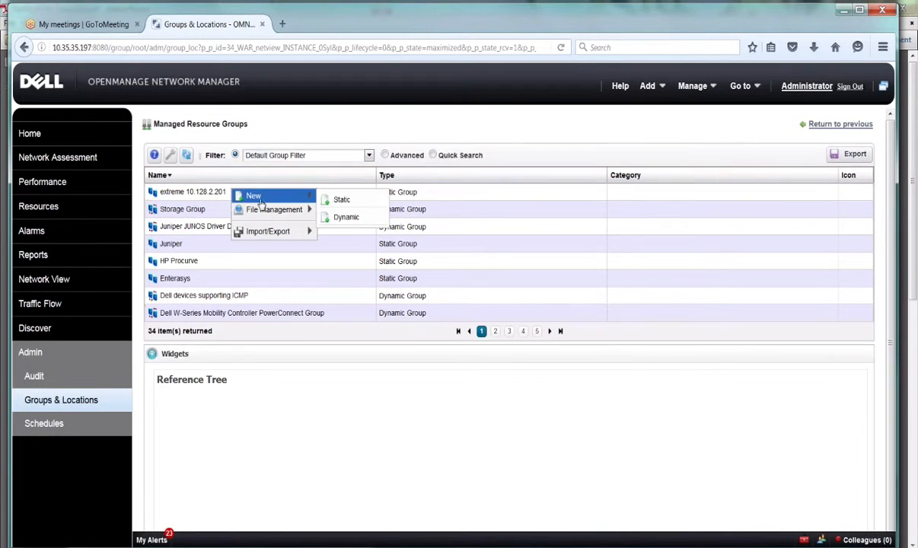
{"action": "left_click", "coordinate": [337, 219]}
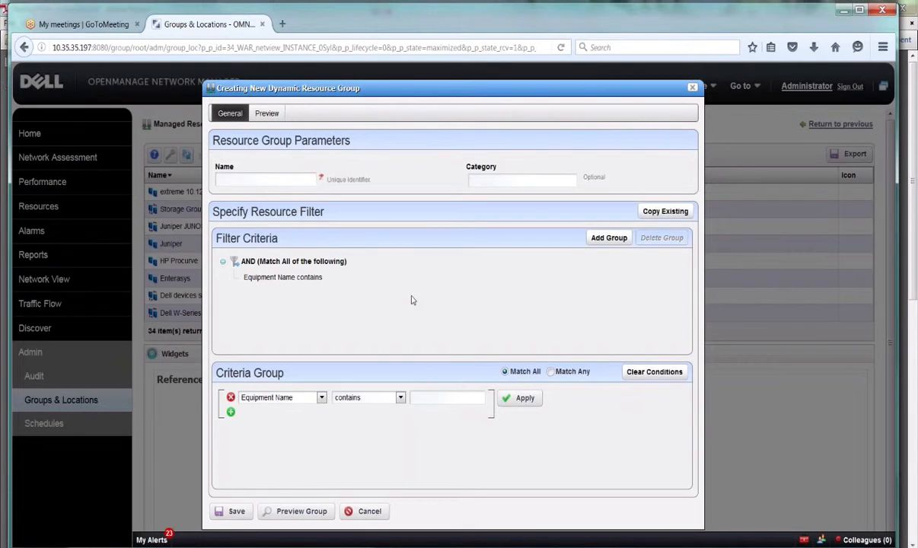
{"action": "left_click", "coordinate": [321, 398]}
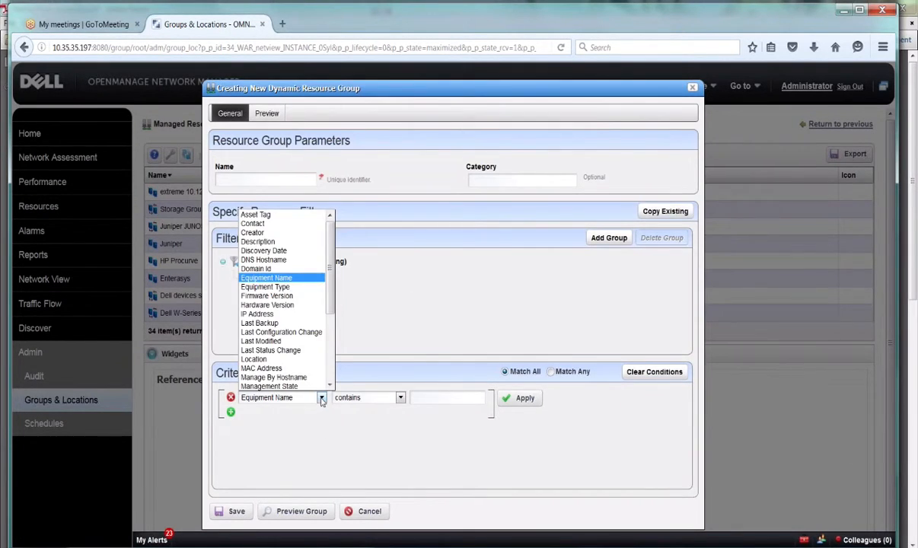
{"action": "left_click", "coordinate": [270, 261]}
{"action": "left_click", "coordinate": [400, 397]}
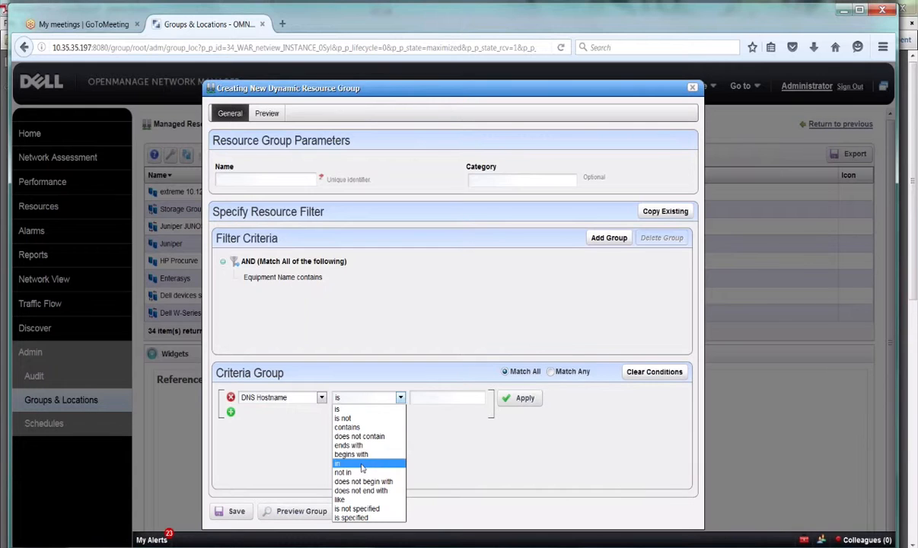
Change the filter attribute to Location and check its comparison operators and the selectable locations without choosing one
{"action": "left_click", "coordinate": [297, 396]}
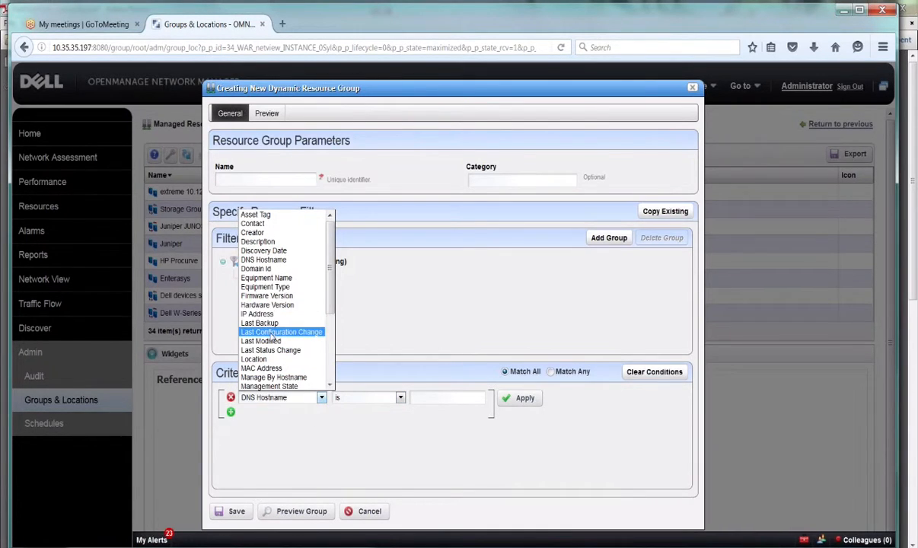
{"action": "left_click", "coordinate": [259, 360]}
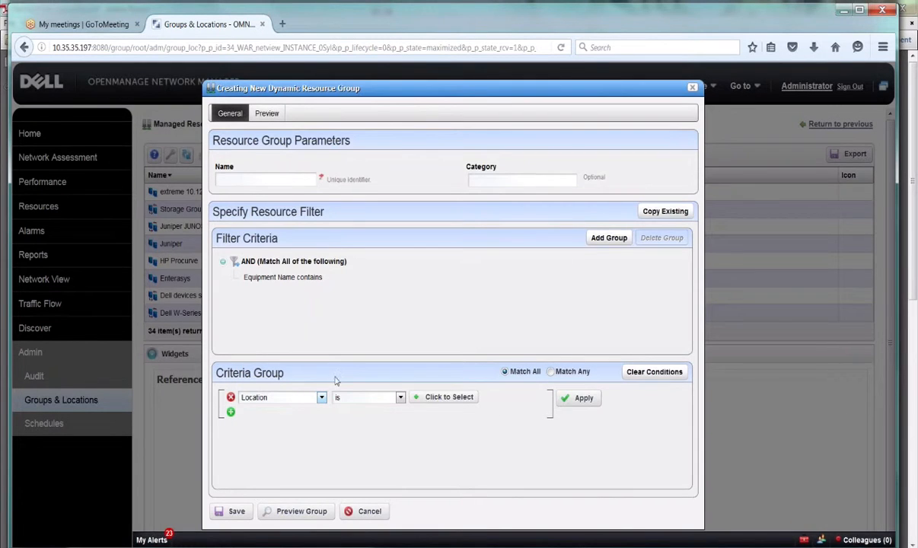
{"action": "left_click", "coordinate": [373, 397]}
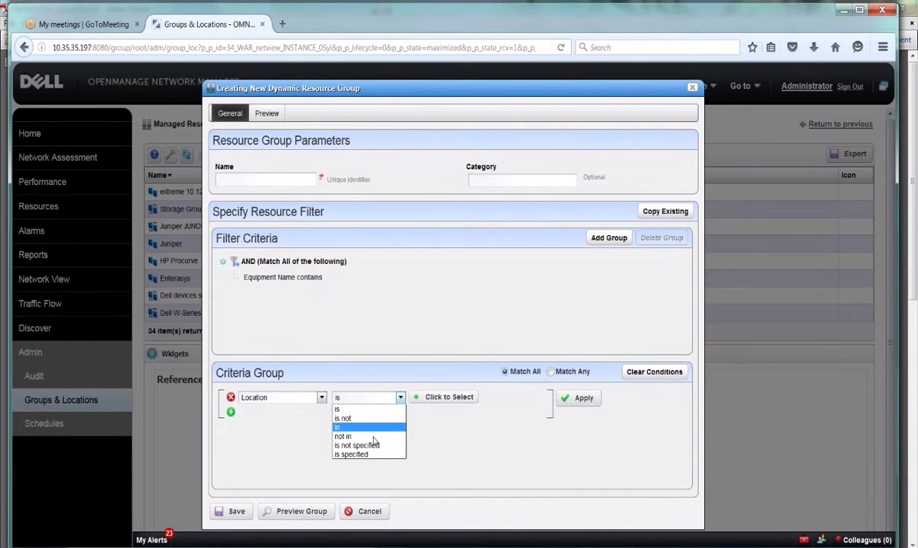
{"action": "left_click", "coordinate": [371, 375]}
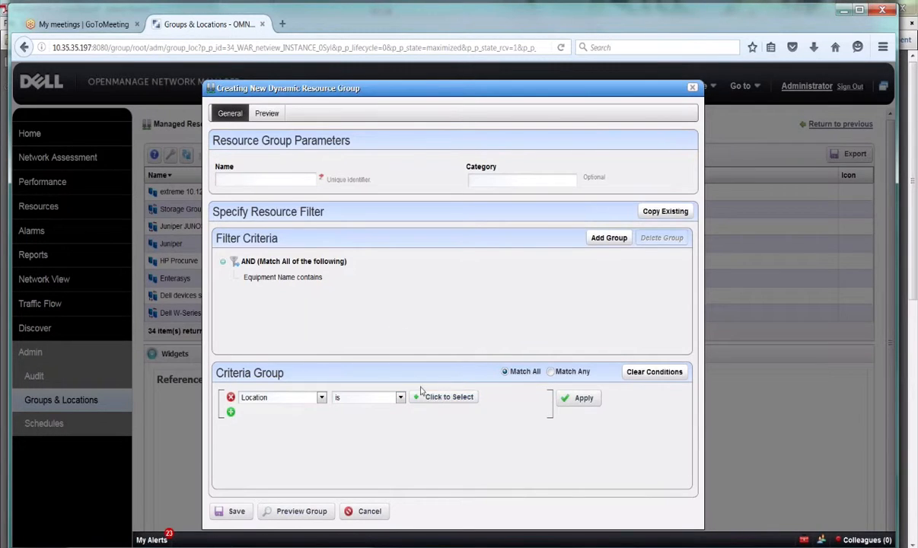
{"action": "left_click", "coordinate": [445, 397]}
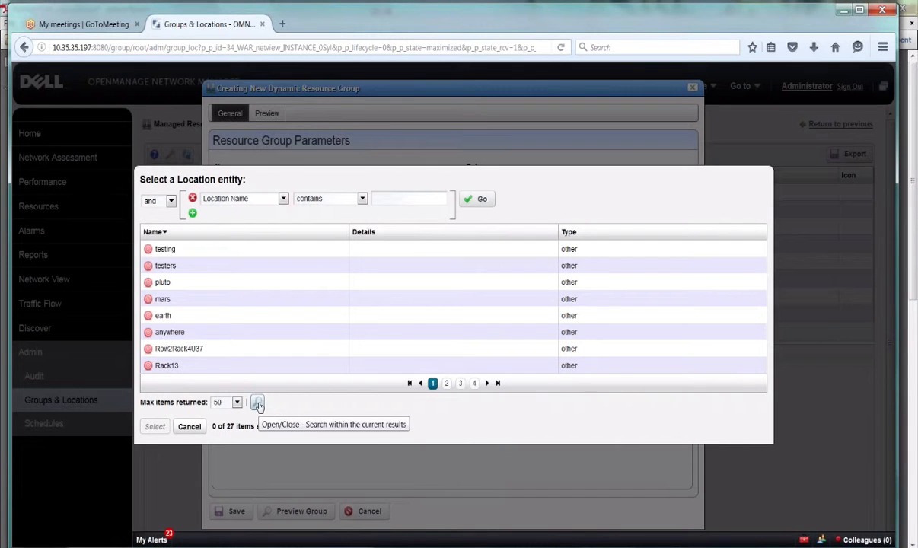
{"action": "left_click", "coordinate": [189, 426]}
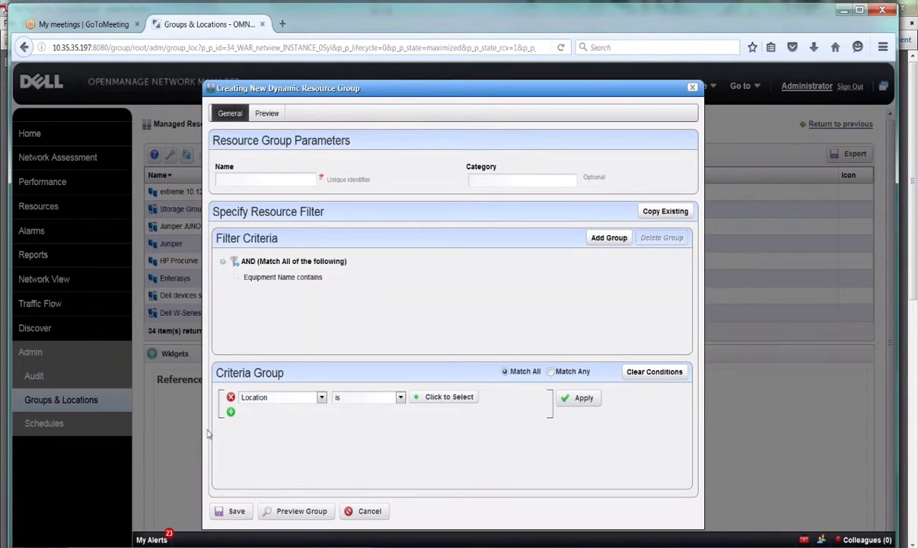
Check the remaining filter attributes, down to Vendor and Group Membership, and cancel the dynamic resource group
{"action": "left_click", "coordinate": [297, 397]}
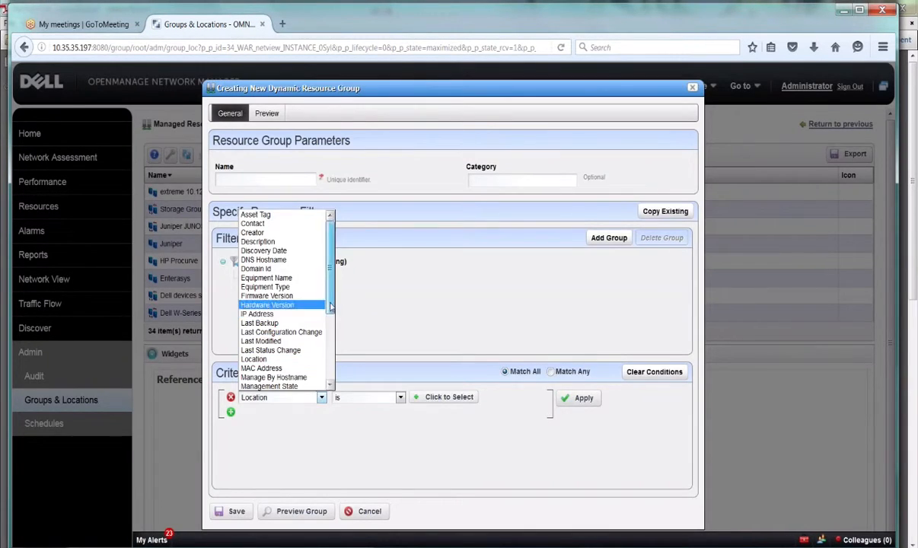
{"action": "left_click_drag", "start_coordinate": [330, 306], "coordinate": [333, 384]}
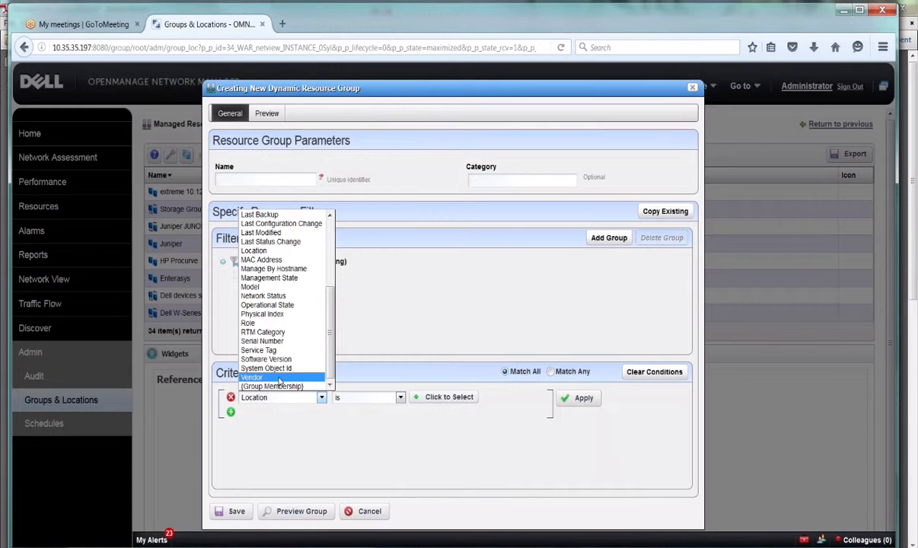
{"action": "left_click", "coordinate": [368, 510]}
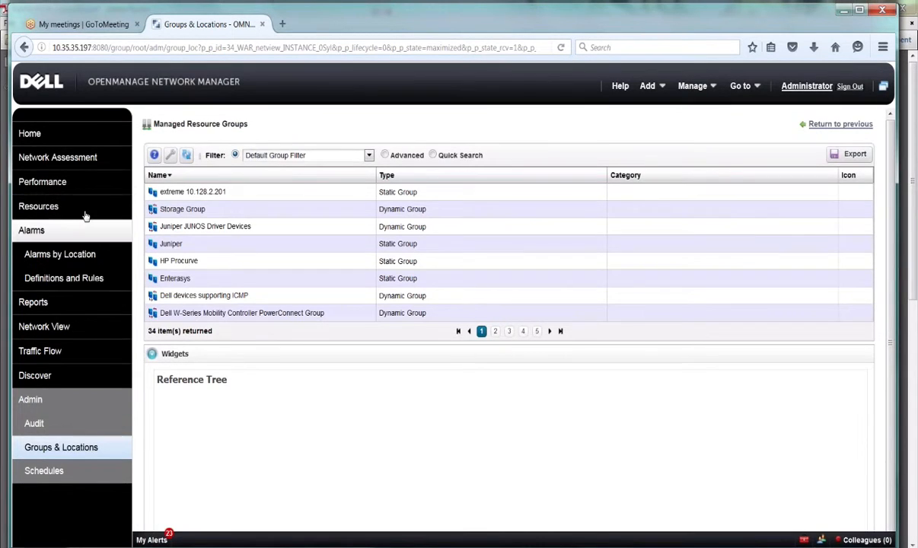
Open the Default Interface Monitor from the resource monitors, check its general options and monitored entities, and close it without saving
{"action": "left_click", "coordinate": [74, 185]}
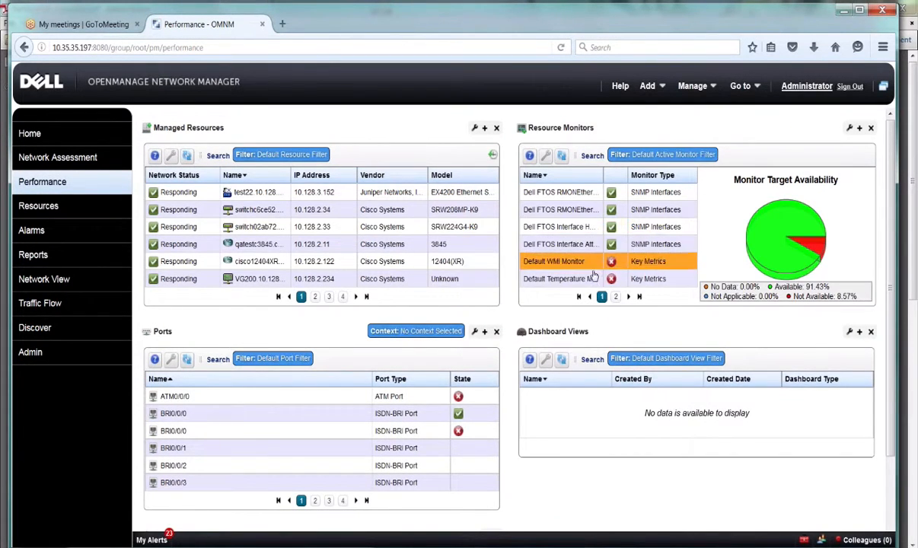
{"action": "left_click", "coordinate": [615, 296]}
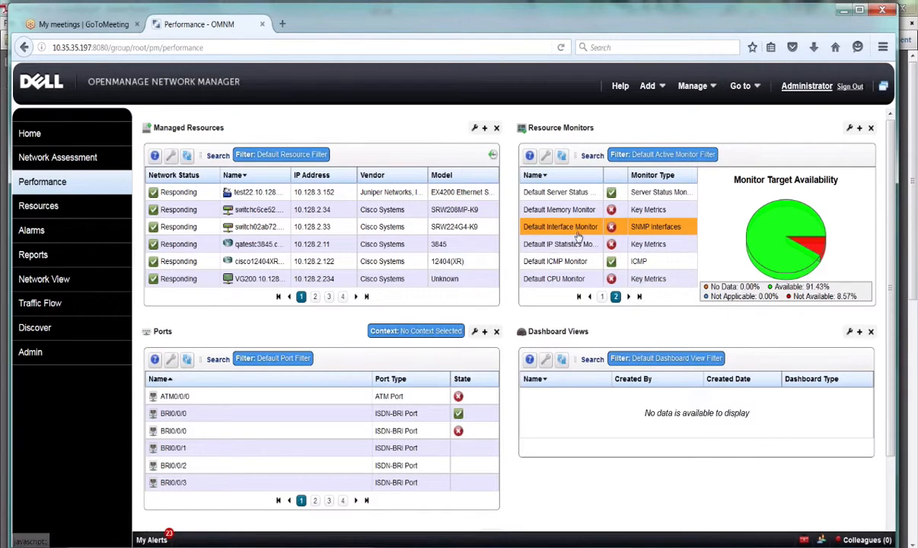
{"action": "right_click", "coordinate": [545, 224]}
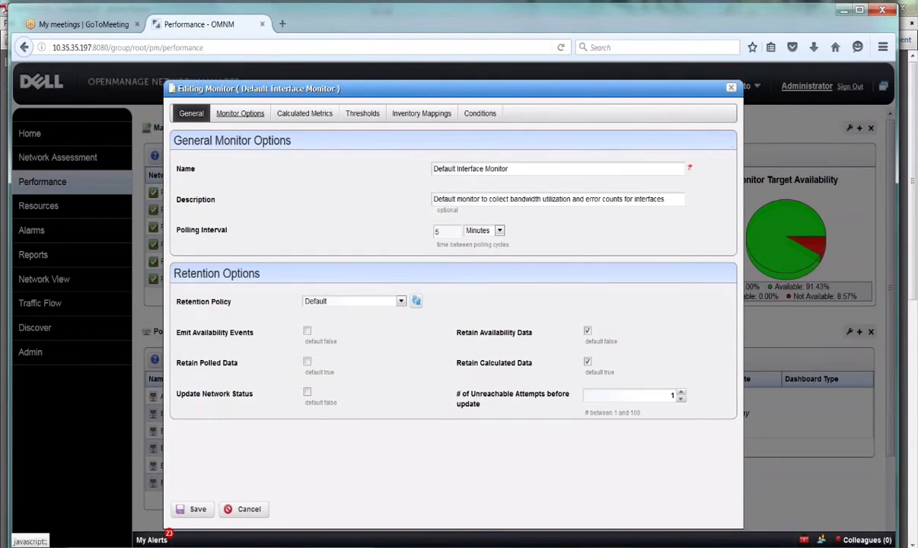
{"action": "left_click", "coordinate": [240, 113]}
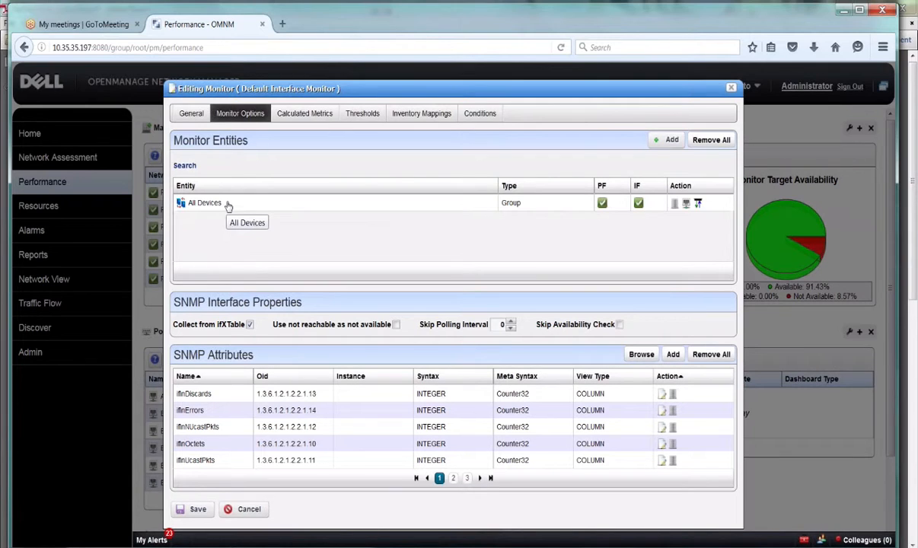
{"action": "left_click", "coordinate": [731, 88]}
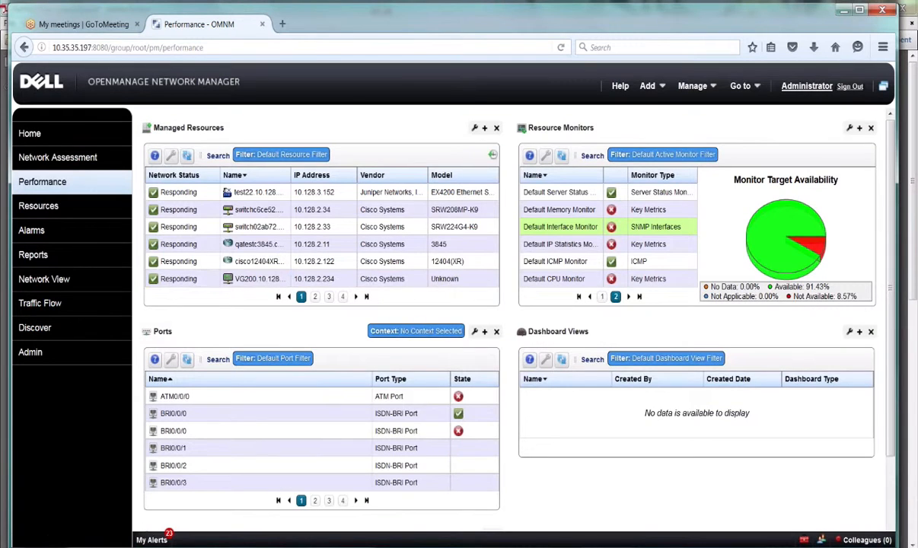
Go to the managed resource groups and select the Dell Networking (PCT) Group
{"action": "mouse_move", "coordinate": [58, 344]}
{"action": "left_click", "coordinate": [56, 401]}
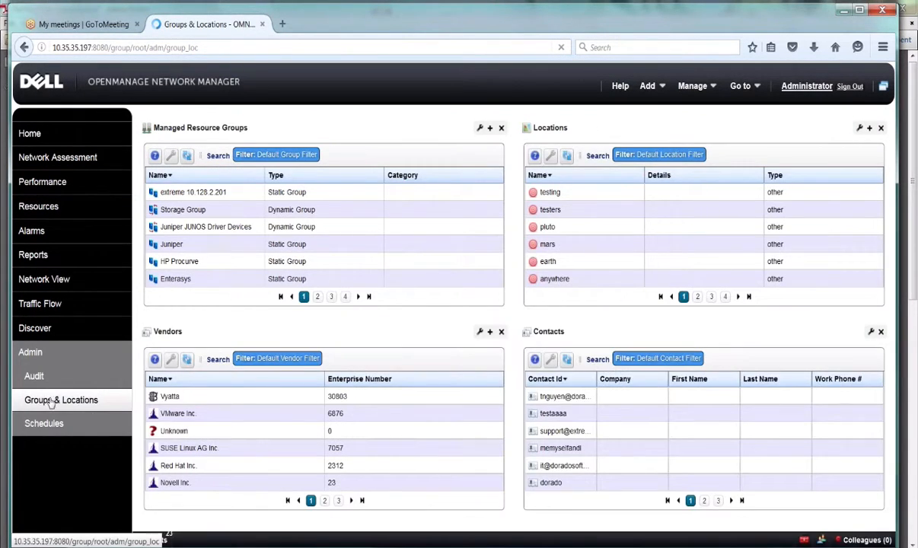
{"action": "left_click", "coordinate": [207, 229]}
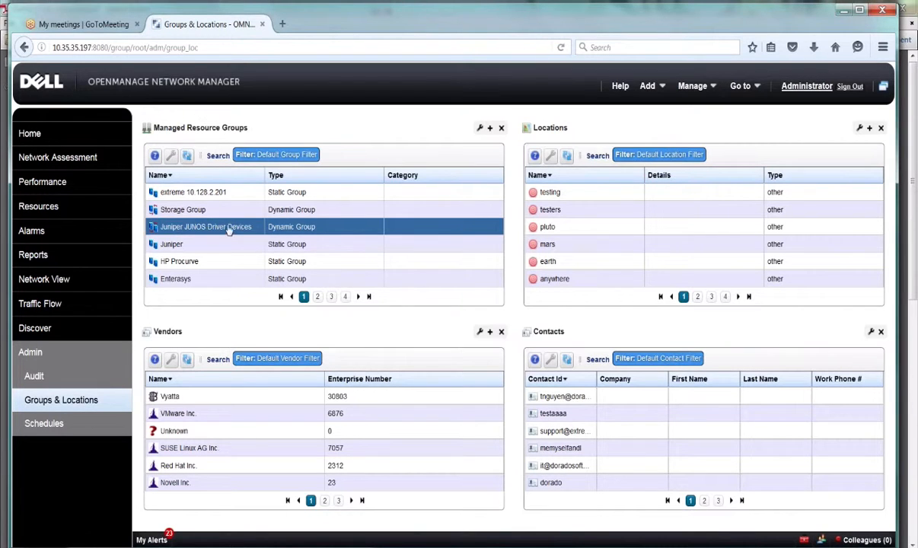
{"action": "left_click", "coordinate": [331, 296]}
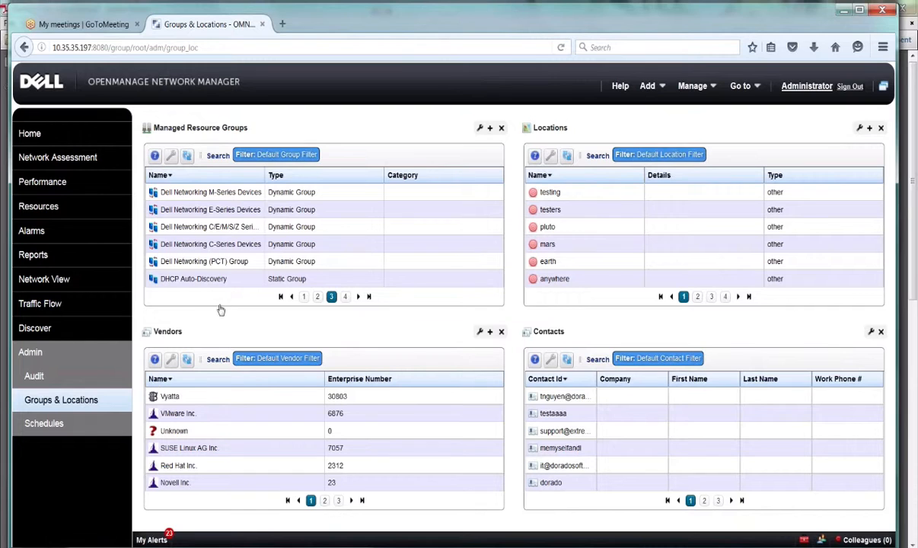
{"action": "left_click", "coordinate": [188, 259]}
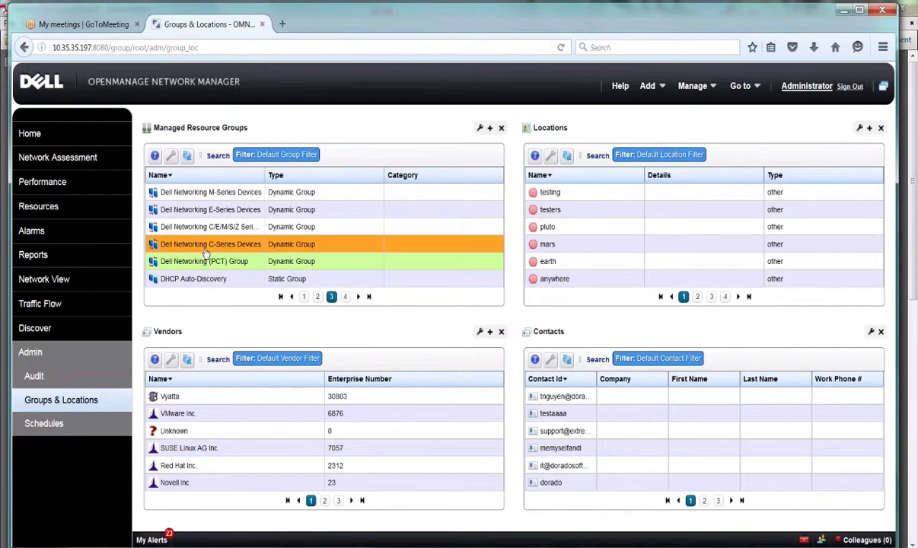
{"action": "right_click", "coordinate": [193, 254]}
{"action": "left_click", "coordinate": [226, 282]}
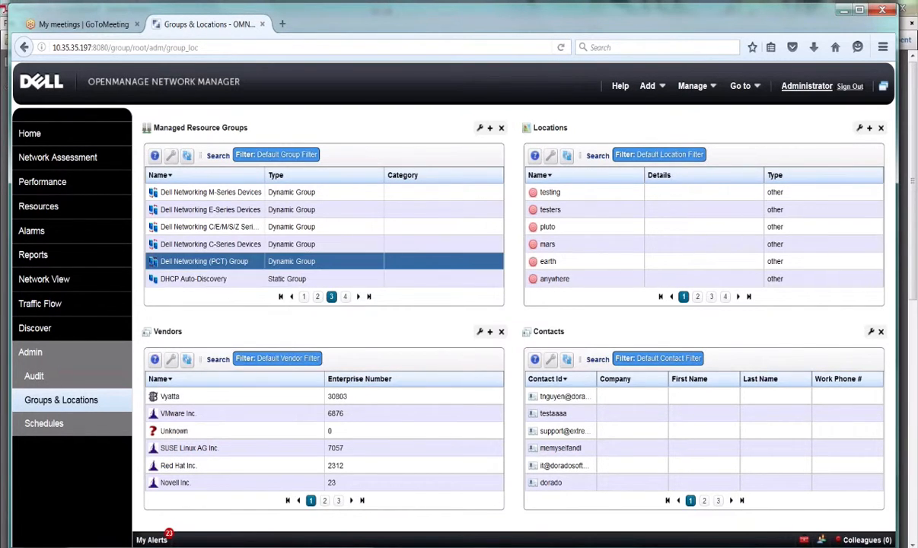
View the bulk resource editing options for the Dell Networking (PCT) Group, close them unsaved, and check the group's other available operations
{"action": "right_click", "coordinate": [203, 262]}
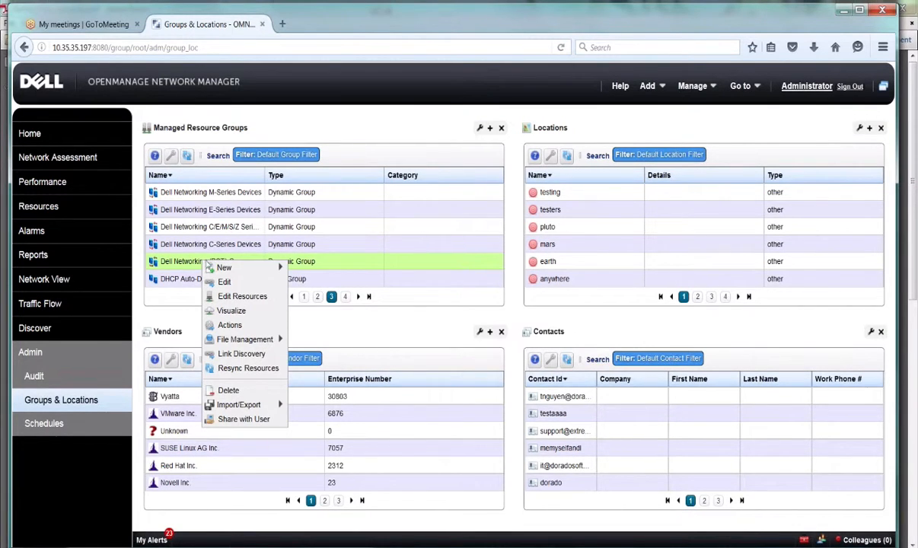
{"action": "left_click", "coordinate": [236, 297]}
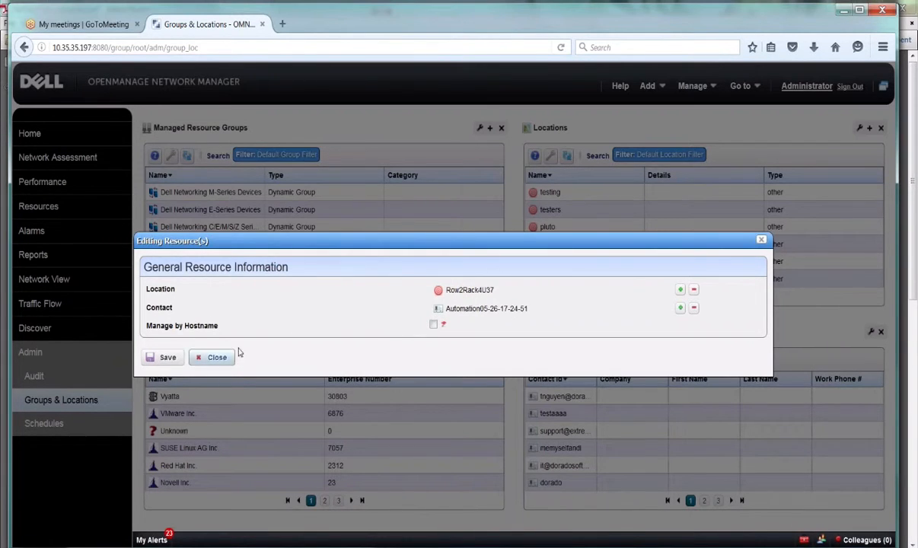
{"action": "left_click", "coordinate": [215, 356]}
{"action": "right_click", "coordinate": [202, 266]}
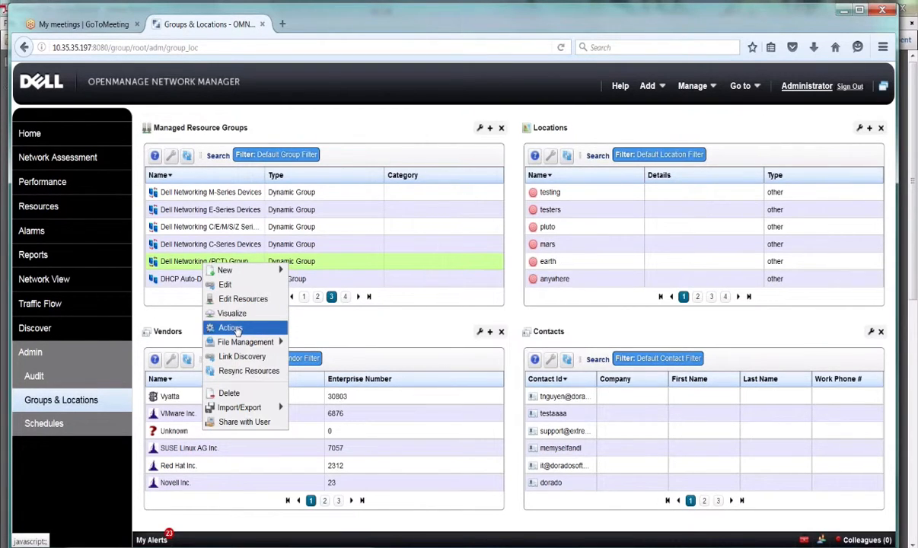
{"action": "mouse_move", "coordinate": [246, 344]}
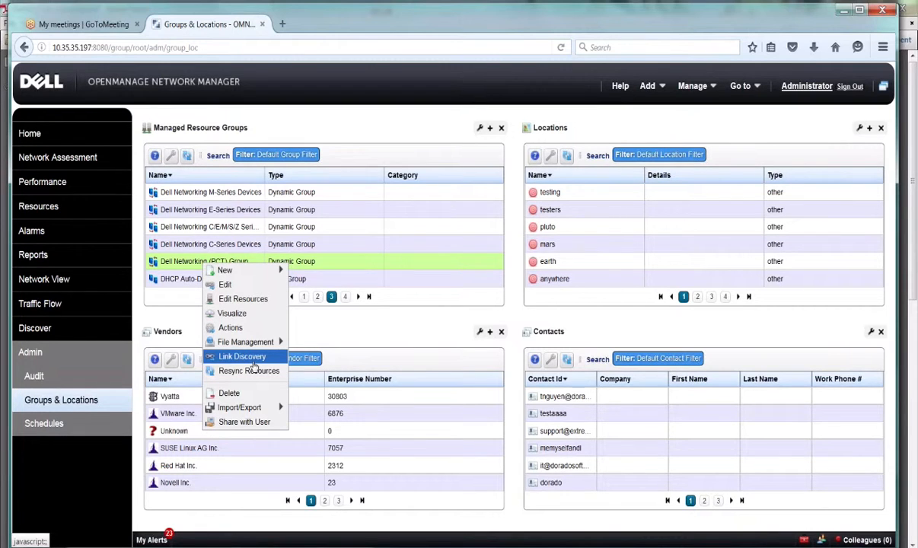
{"action": "left_click", "coordinate": [189, 263]}
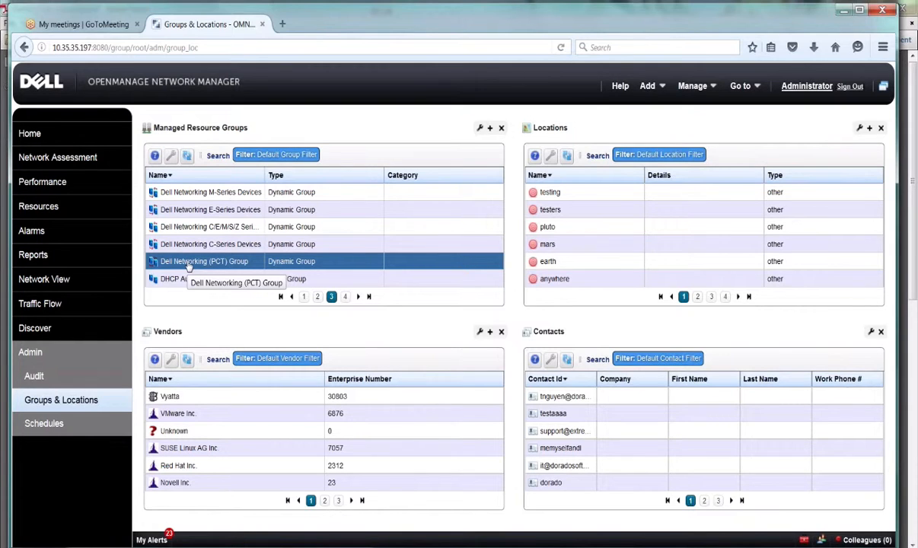
Go to the Actions page under Resources and review the available actions and action groups
{"action": "left_click", "coordinate": [58, 404]}
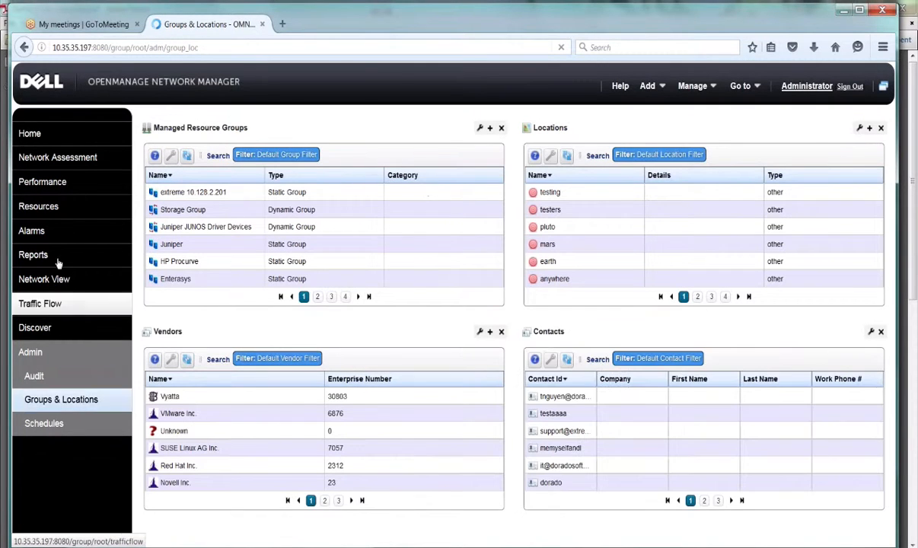
{"action": "mouse_move", "coordinate": [64, 190]}
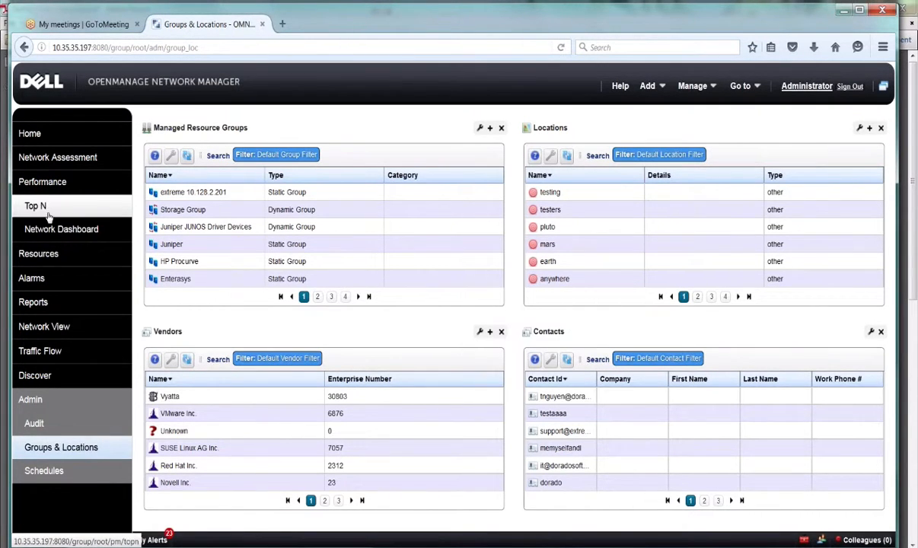
{"action": "mouse_move", "coordinate": [47, 253]}
{"action": "left_click", "coordinate": [42, 279]}
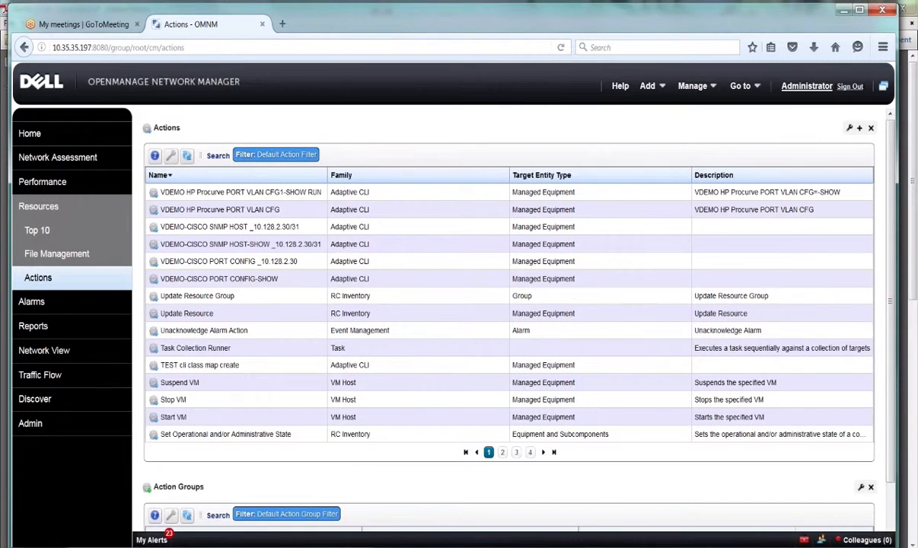
{"action": "left_click_drag", "start_coordinate": [889, 316], "coordinate": [901, 428]}
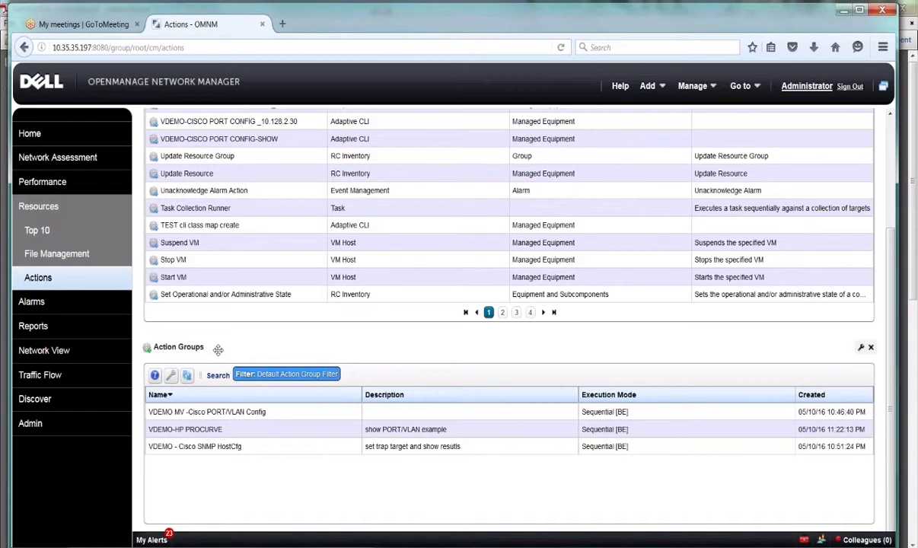
{"action": "left_click", "coordinate": [278, 242]}
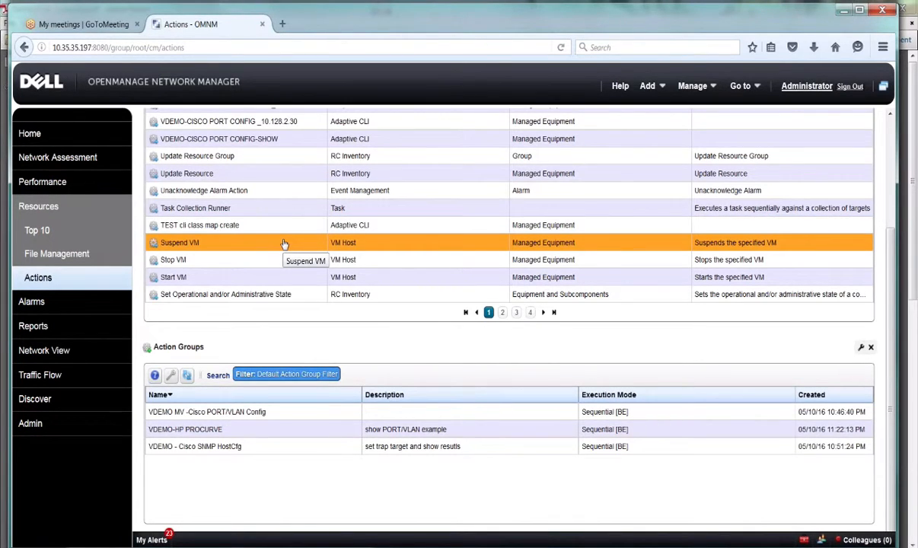
Open the VDEMO - Cisco SNMP HostCfg action group, check the actions it contains, and close it without saving
{"action": "right_click", "coordinate": [260, 449]}
{"action": "left_click", "coordinate": [275, 466]}
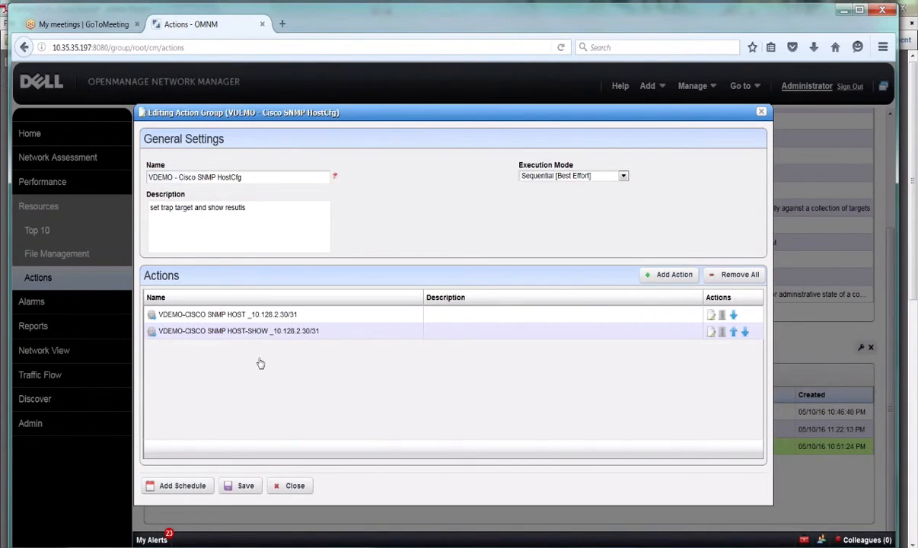
{"action": "left_click", "coordinate": [295, 485]}
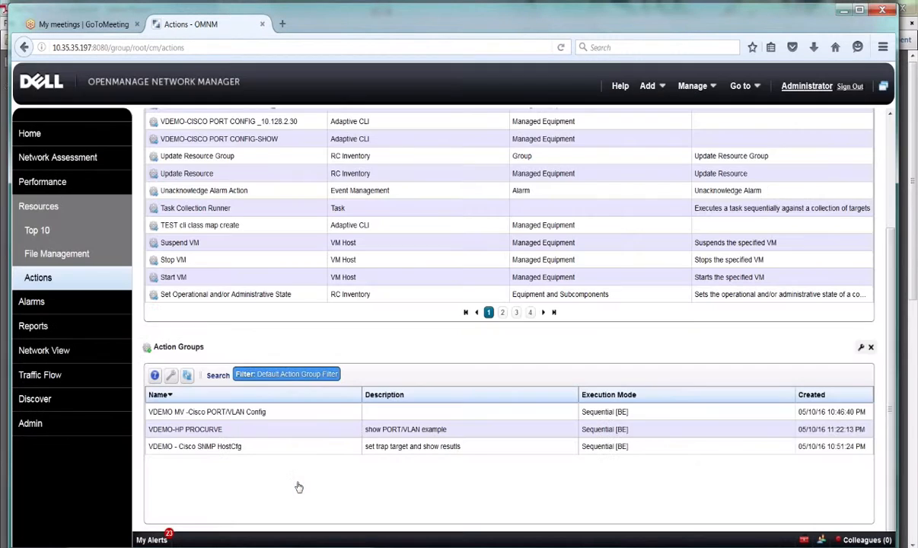
Start a new action group and name it test
{"action": "right_click", "coordinate": [265, 413]}
{"action": "left_click", "coordinate": [287, 417]}
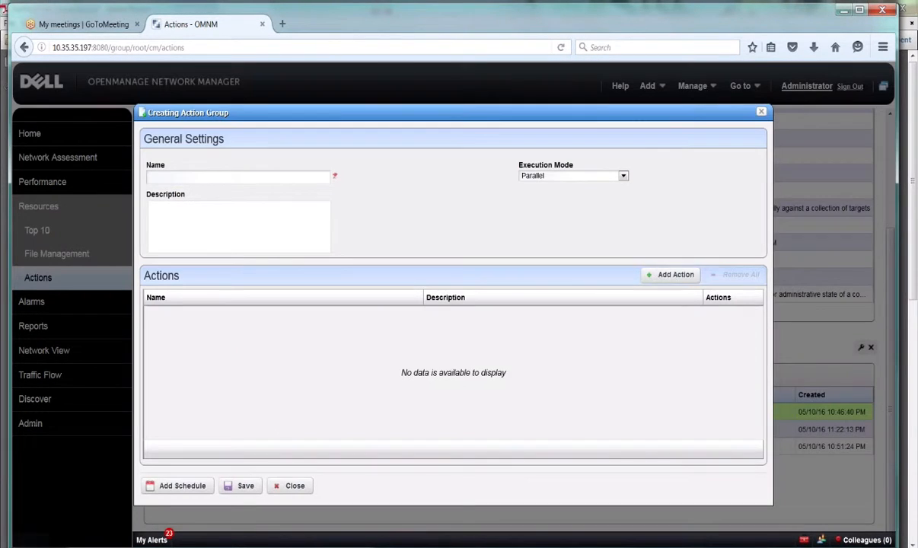
{"action": "left_click", "coordinate": [201, 177]}
{"action": "type", "text": "test"}
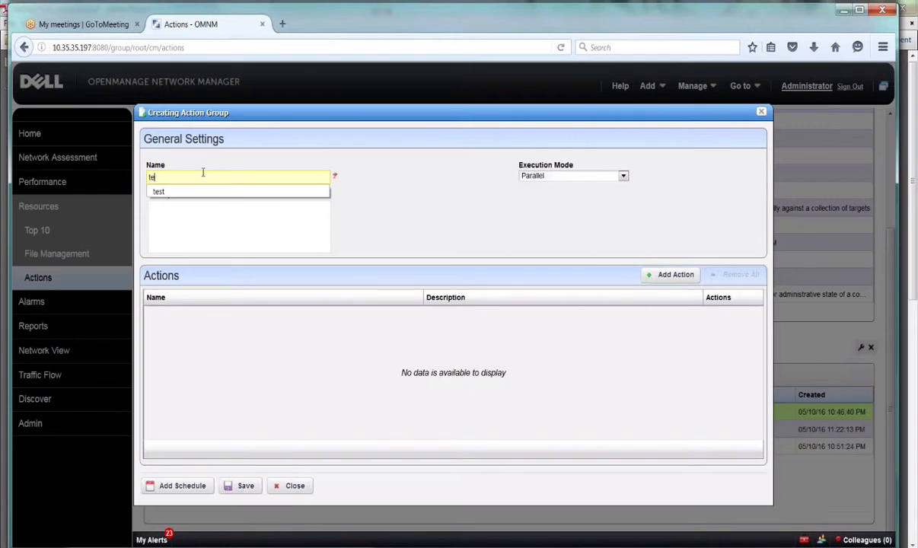
{"action": "left_click", "coordinate": [466, 229]}
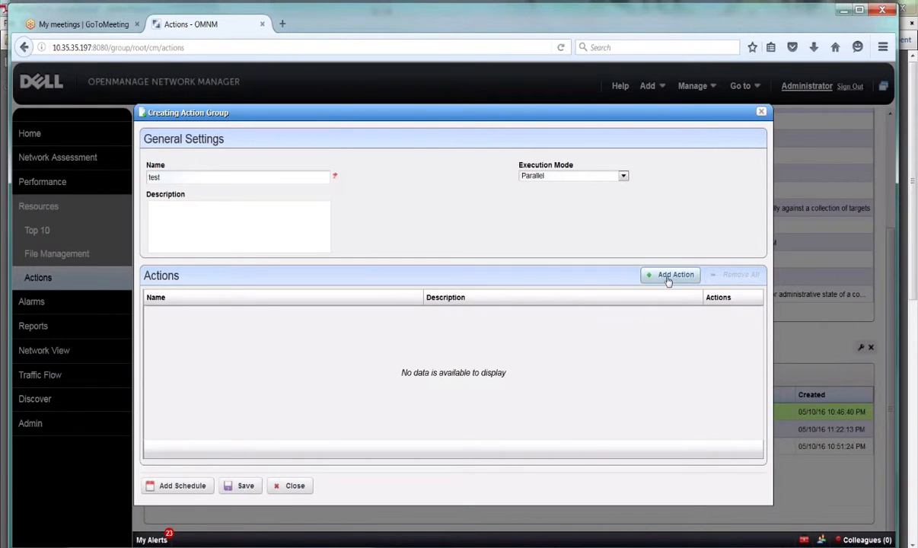
Add the Task Collection Runner action to the test action group
{"action": "left_click", "coordinate": [654, 276]}
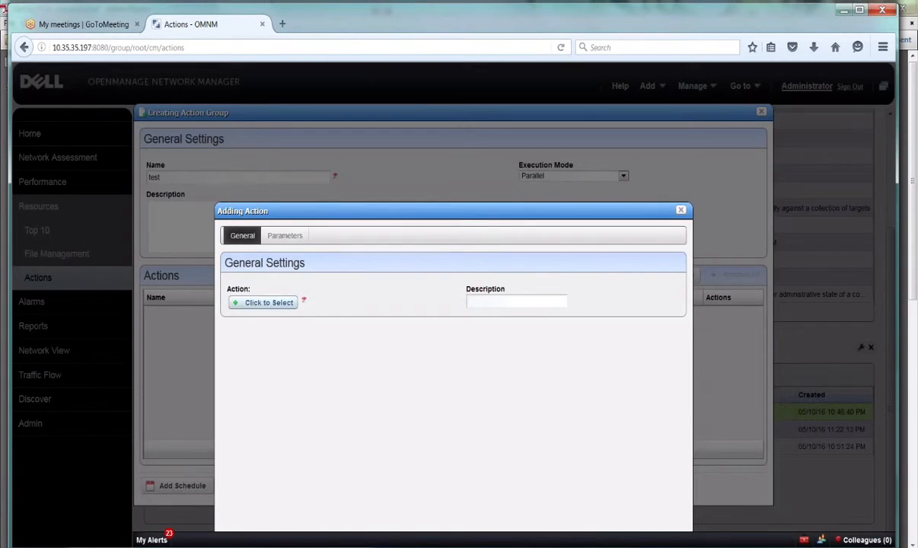
{"action": "left_click", "coordinate": [274, 287]}
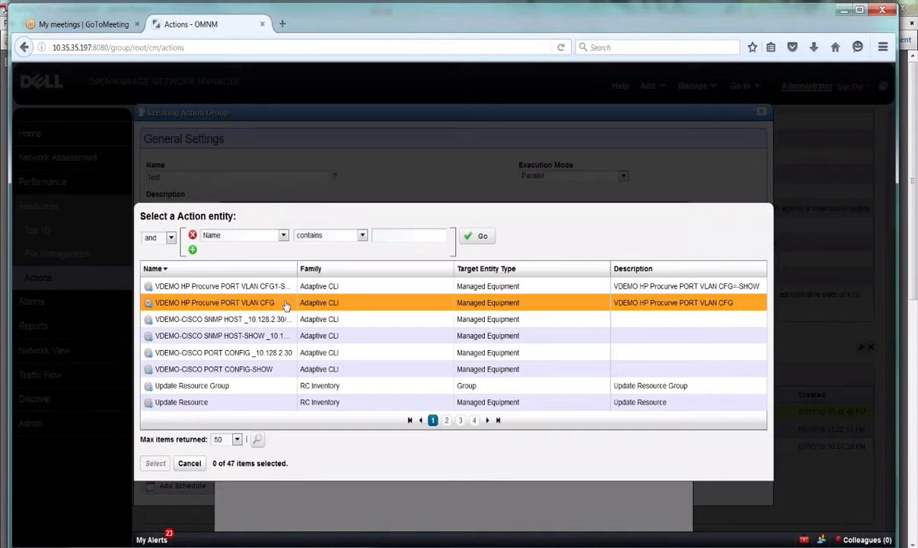
{"action": "left_click", "coordinate": [447, 421]}
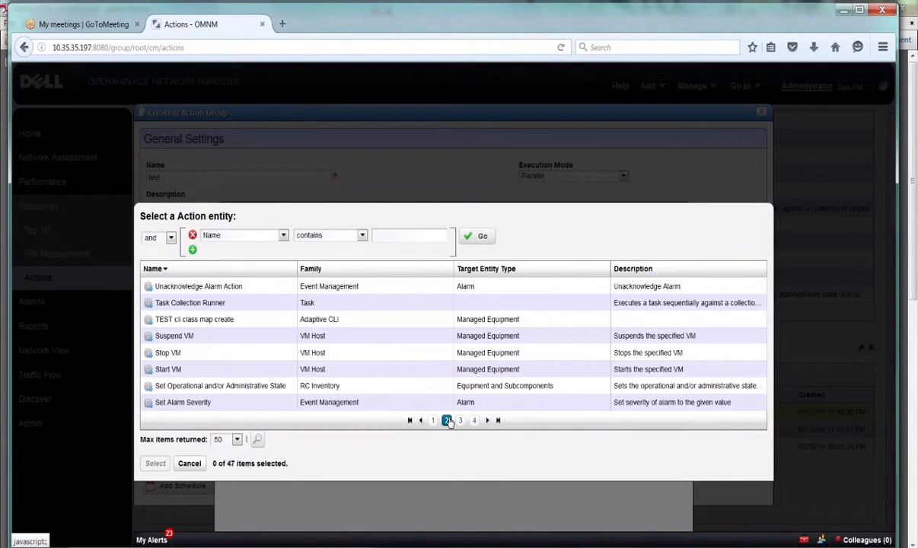
{"action": "left_click", "coordinate": [202, 302]}
{"action": "left_click", "coordinate": [156, 464]}
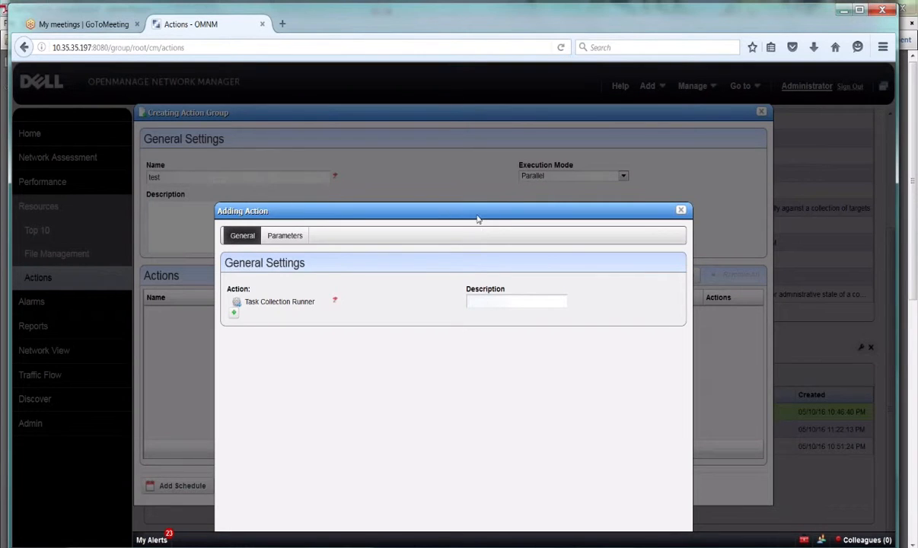
{"action": "left_click_drag", "start_coordinate": [477, 213], "coordinate": [456, 89]}
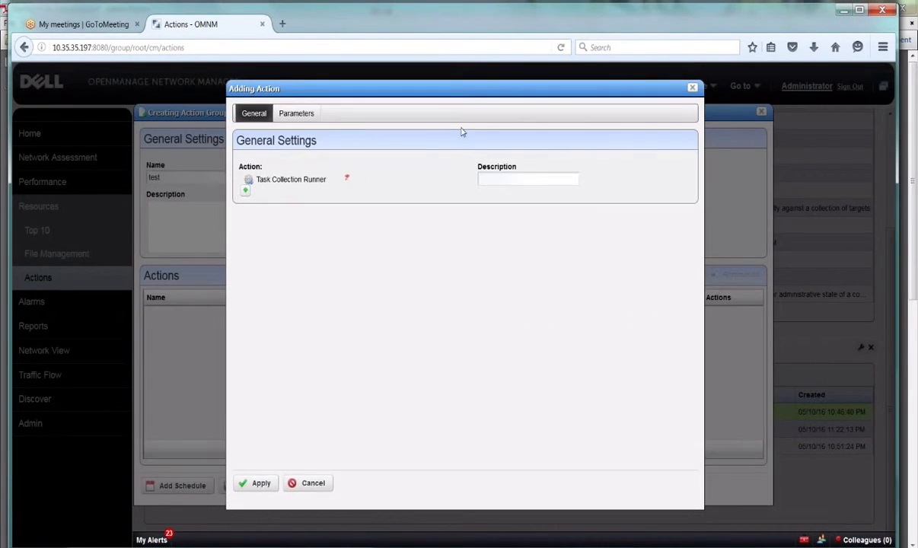
{"action": "left_click", "coordinate": [248, 484]}
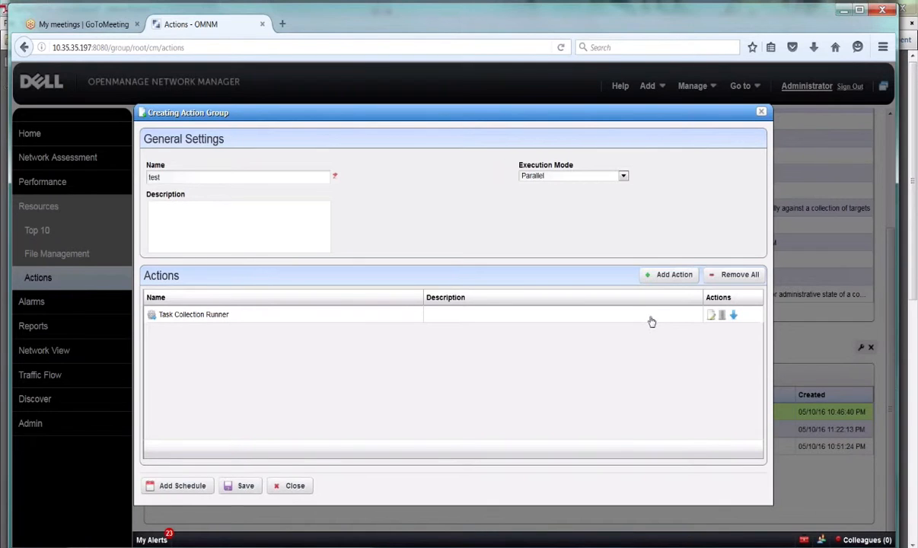
Start adding another action to the test action group and choose Resync from the available actions
{"action": "left_click", "coordinate": [666, 276]}
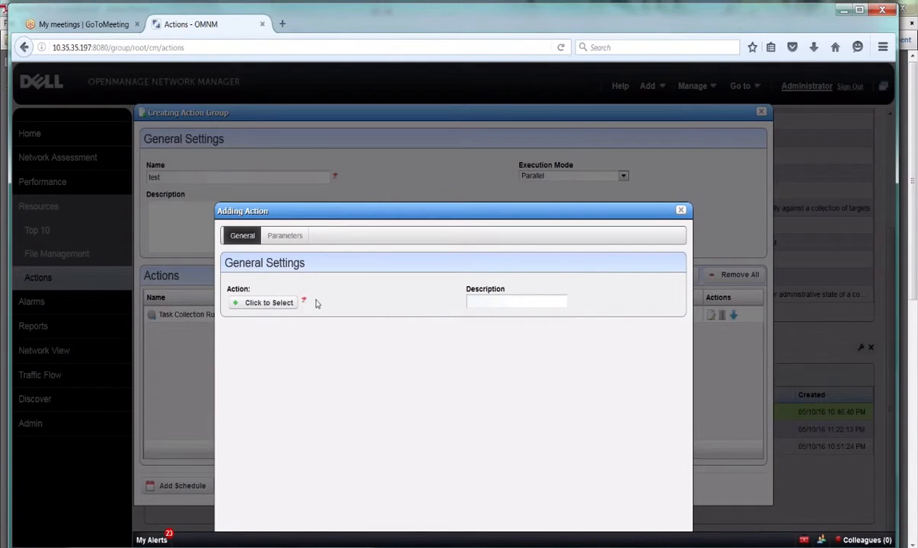
{"action": "left_click", "coordinate": [268, 302]}
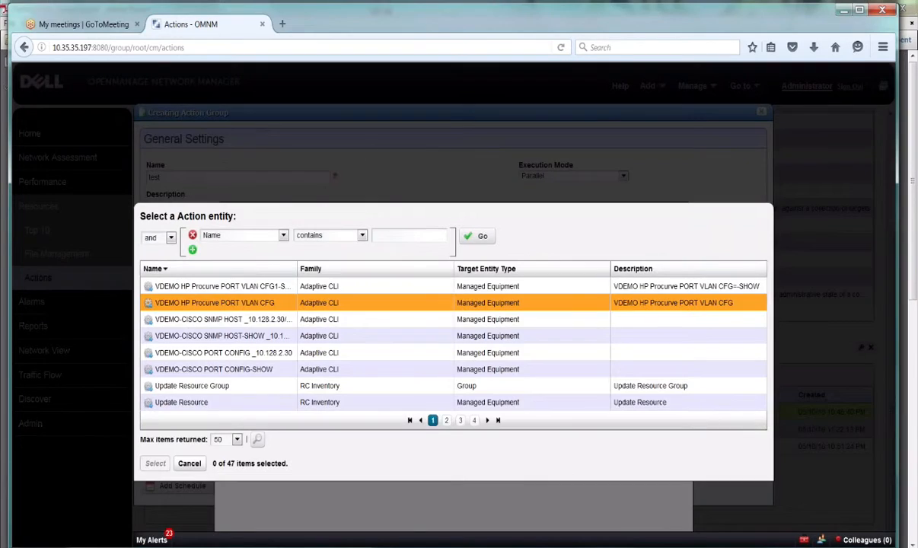
{"action": "left_click", "coordinate": [460, 421]}
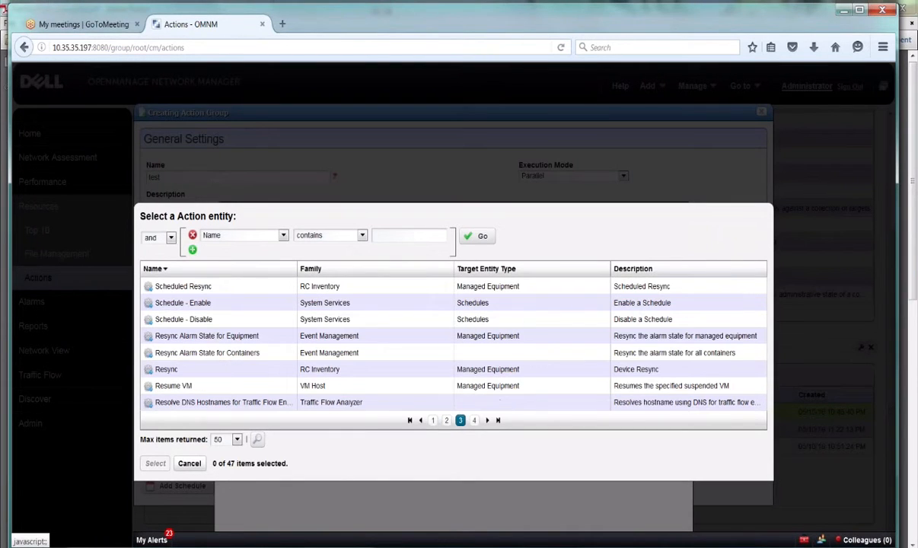
{"action": "left_click", "coordinate": [200, 369]}
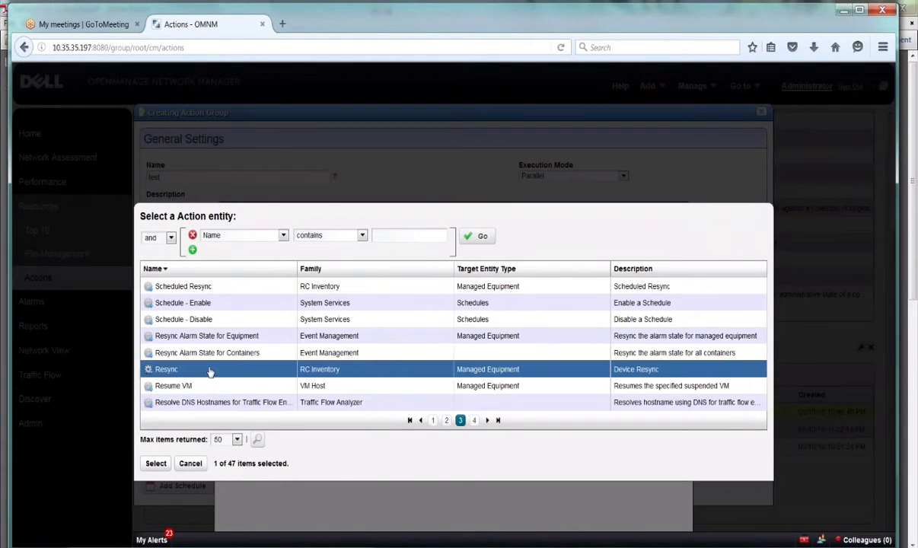
{"action": "left_click", "coordinate": [156, 463]}
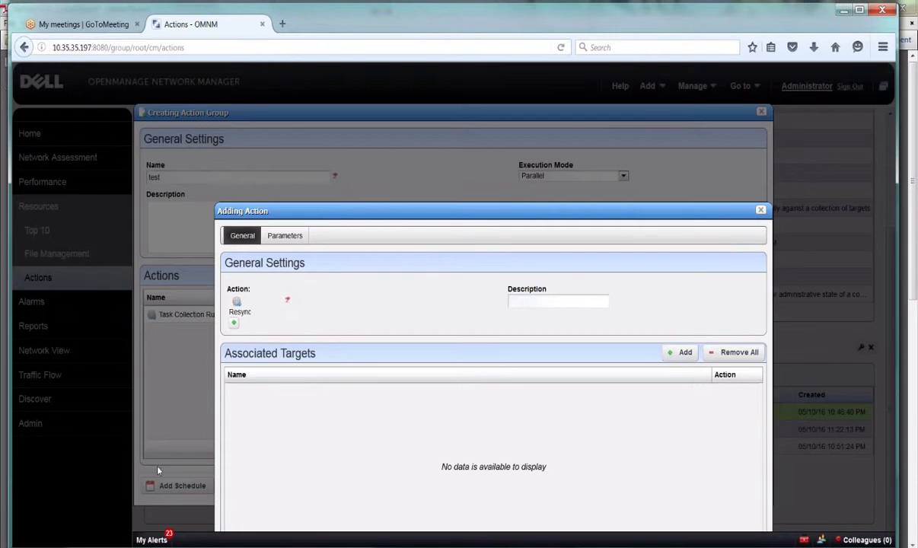
Associate test22.10.128.3.152 and switchc6ce52.10.128.2.34 as targets of the Resync action and apply it to the group
{"action": "left_click", "coordinate": [681, 352]}
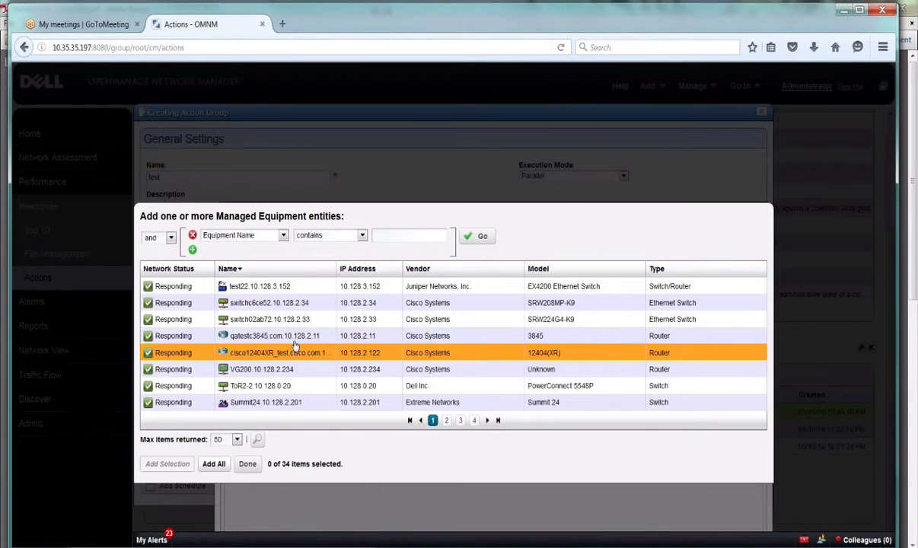
{"action": "left_click", "coordinate": [265, 286]}
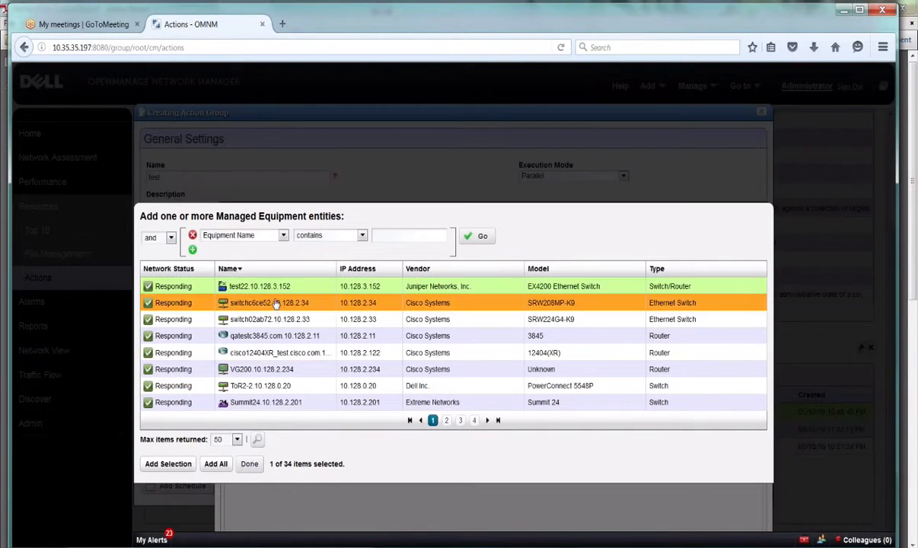
{"action": "left_click", "coordinate": [272, 303]}
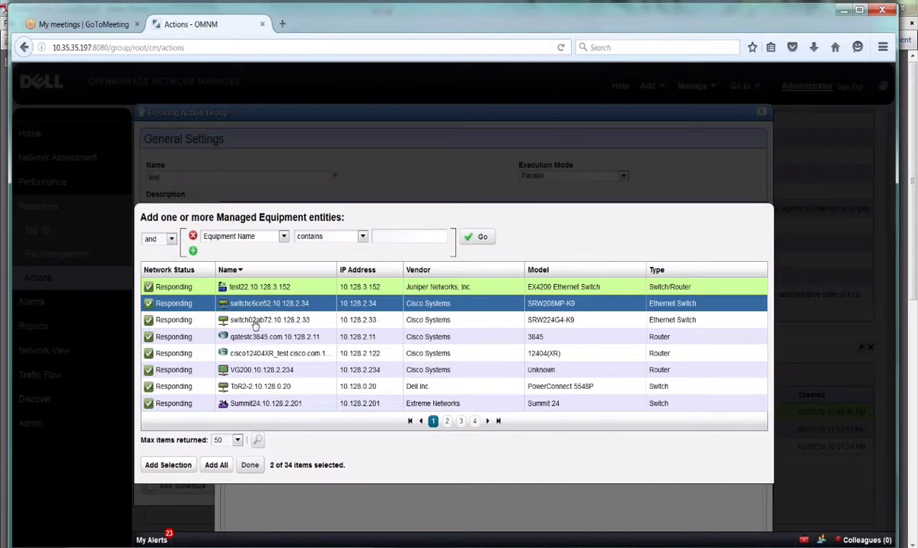
{"action": "left_click", "coordinate": [169, 465]}
{"action": "left_click", "coordinate": [248, 465]}
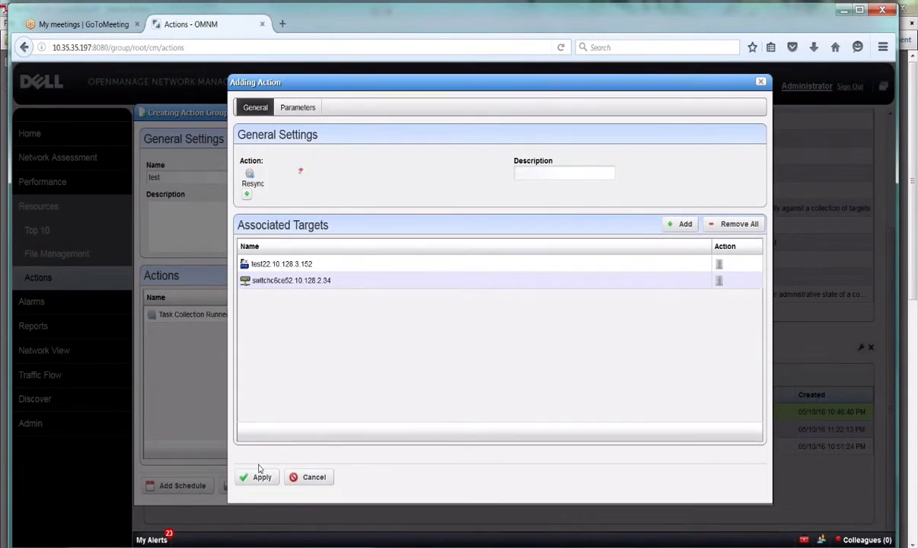
{"action": "left_click", "coordinate": [261, 476]}
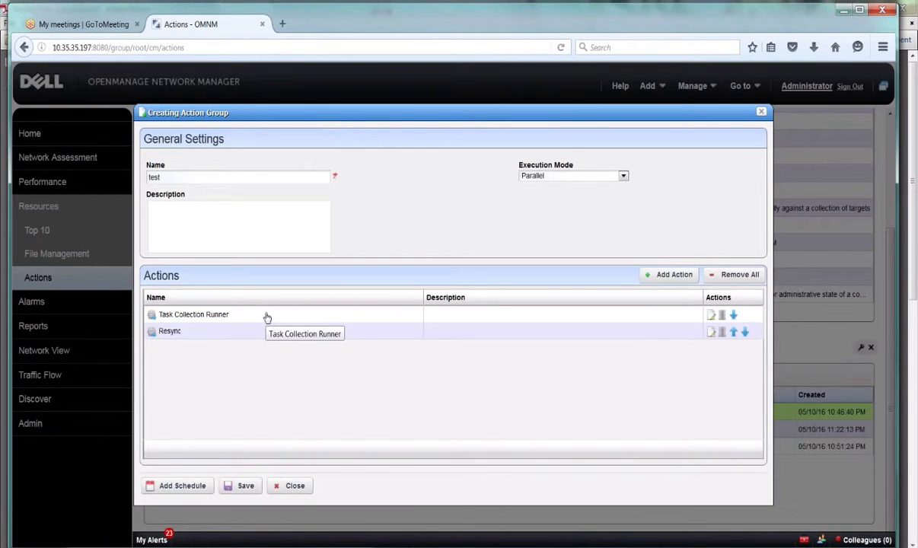
Check the execution modes offered for the test action group, and close the group without saving
{"action": "left_click", "coordinate": [623, 177]}
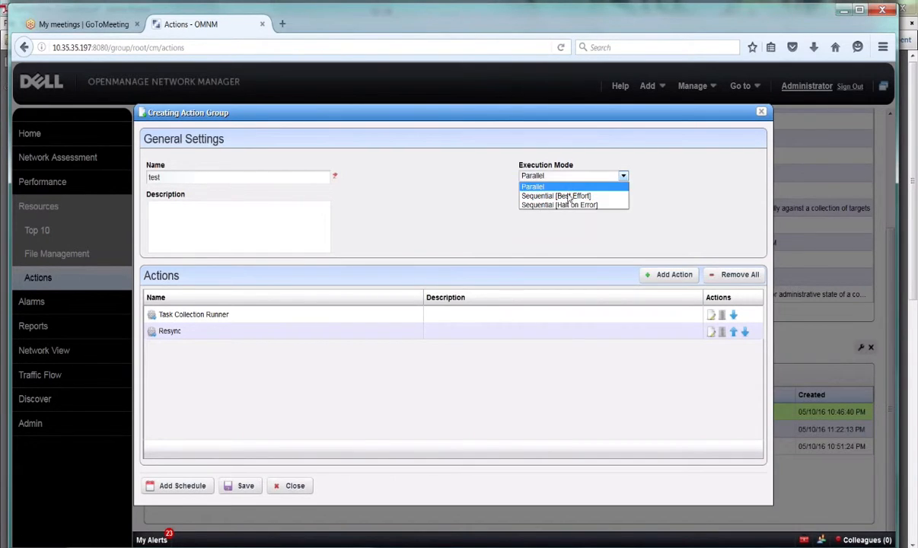
{"action": "left_click", "coordinate": [461, 195]}
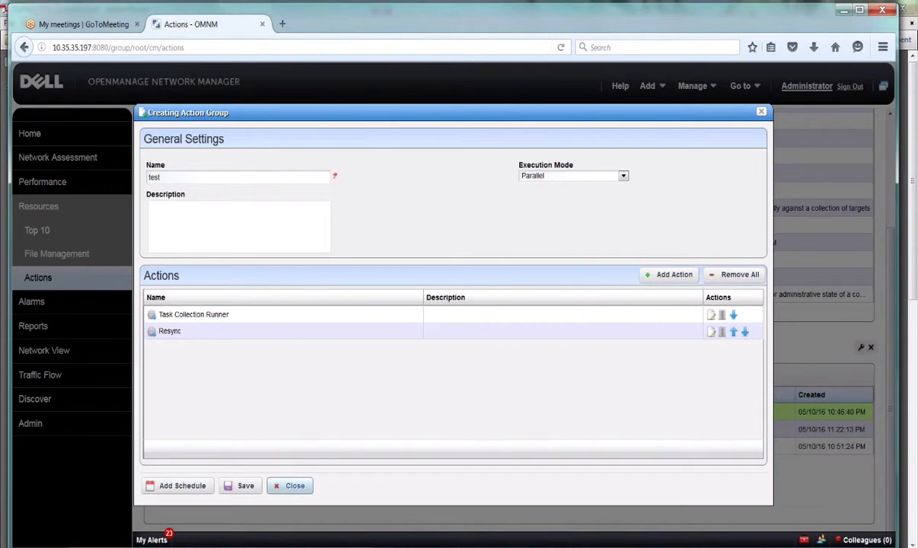
{"action": "left_click", "coordinate": [292, 486]}
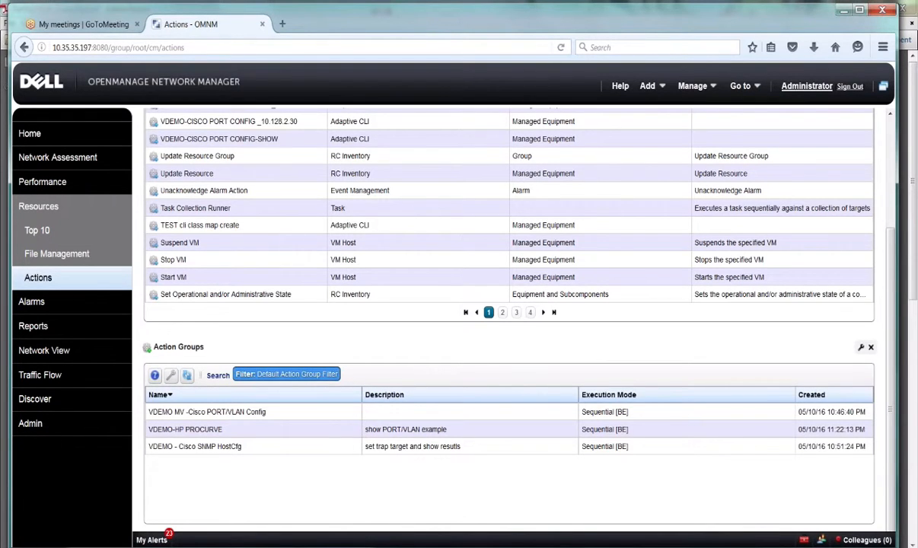
Switch to the DellTechTalk_GroupOps.pdf presentation in Adobe Reader and go to page 2
{"action": "key", "text": "alt+Tab"}
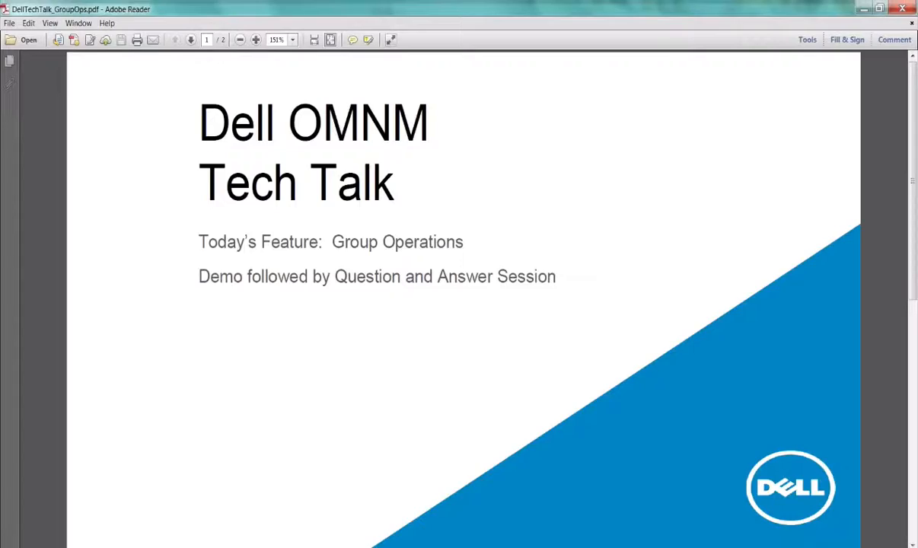
{"action": "left_click", "coordinate": [913, 506]}
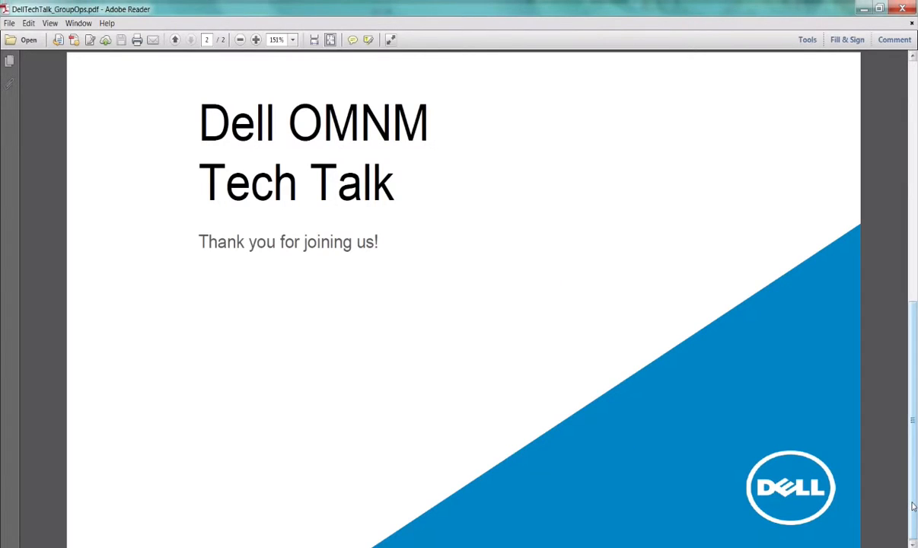